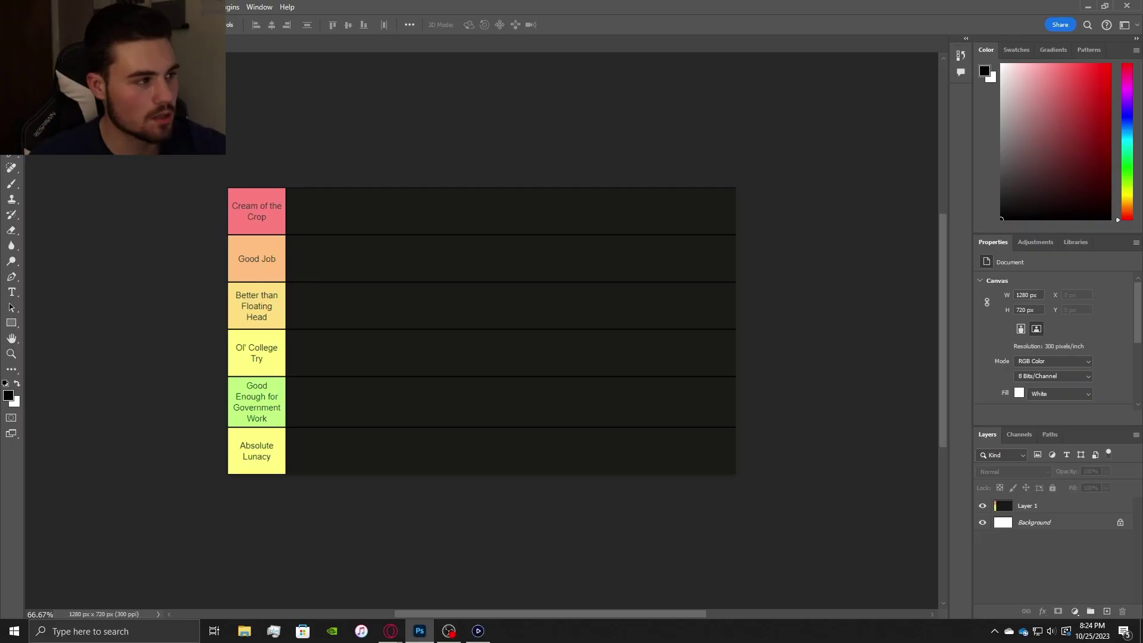
# - Zoom the empty six-tier list from 66.67% to 100% actual size
pyautogui.hotkey('ctrl', '1')
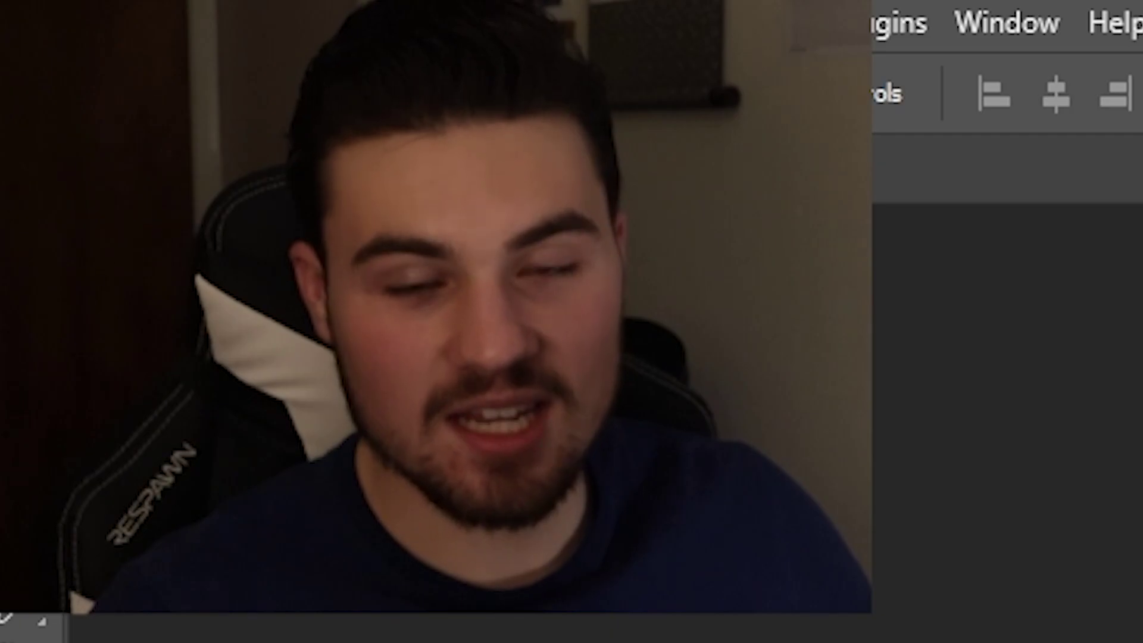
# - In the browser's image results, preview the Dune poster and then the Ant-Man poster
pyautogui.moveTo(392, 632)
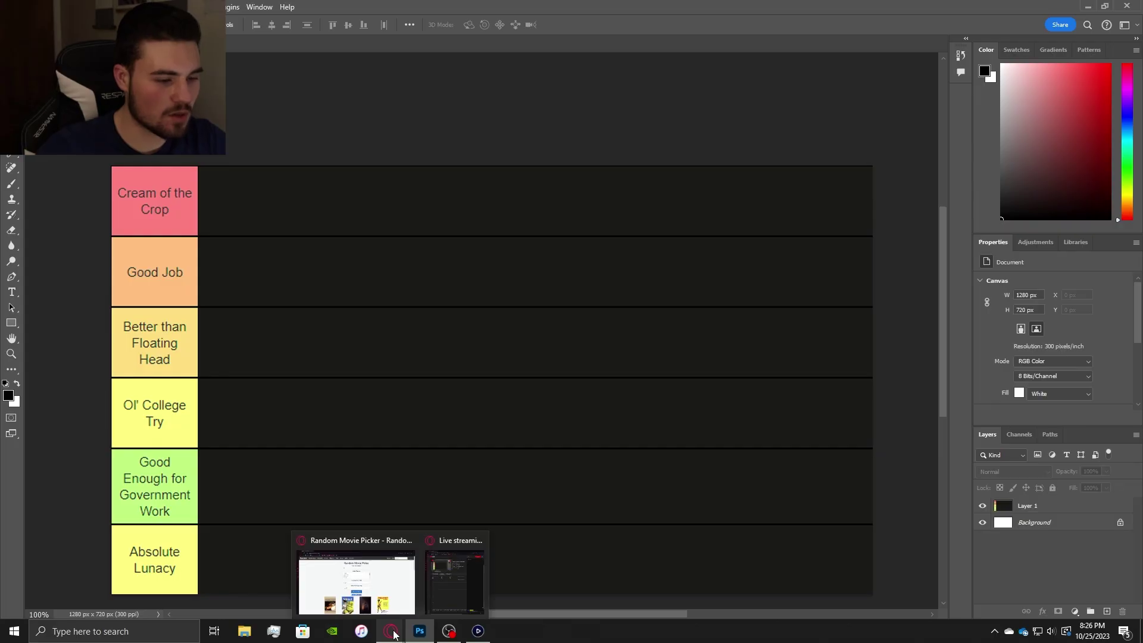
pyautogui.click(364, 570)
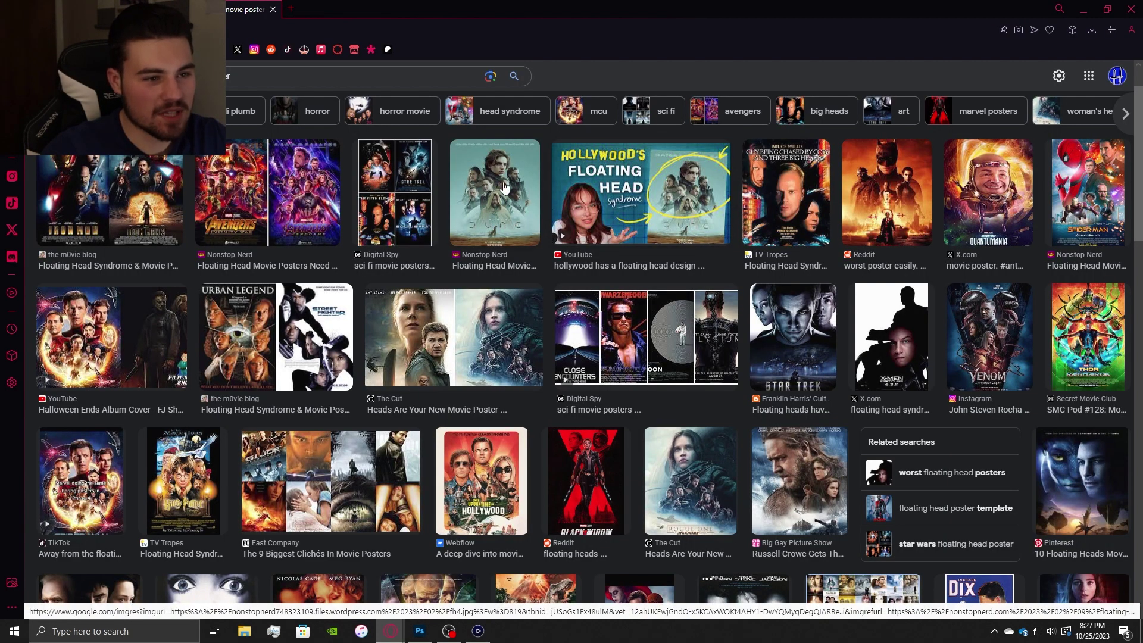
pyautogui.click(504, 187)
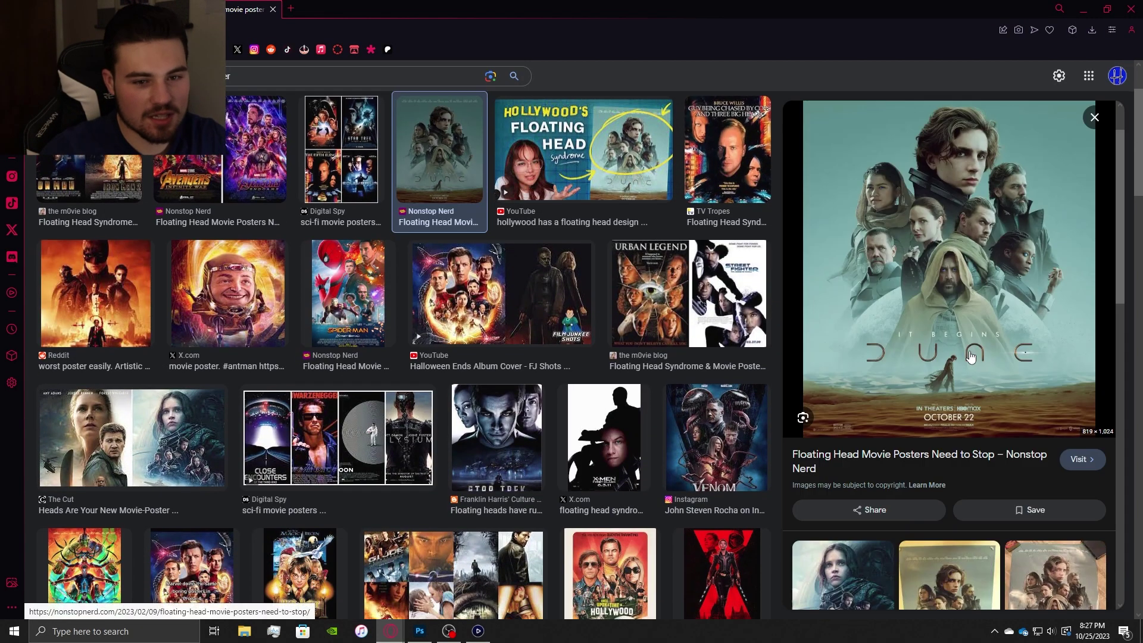
pyautogui.scroll(-3, 974, 353)
pyautogui.scroll(5, 974, 352)
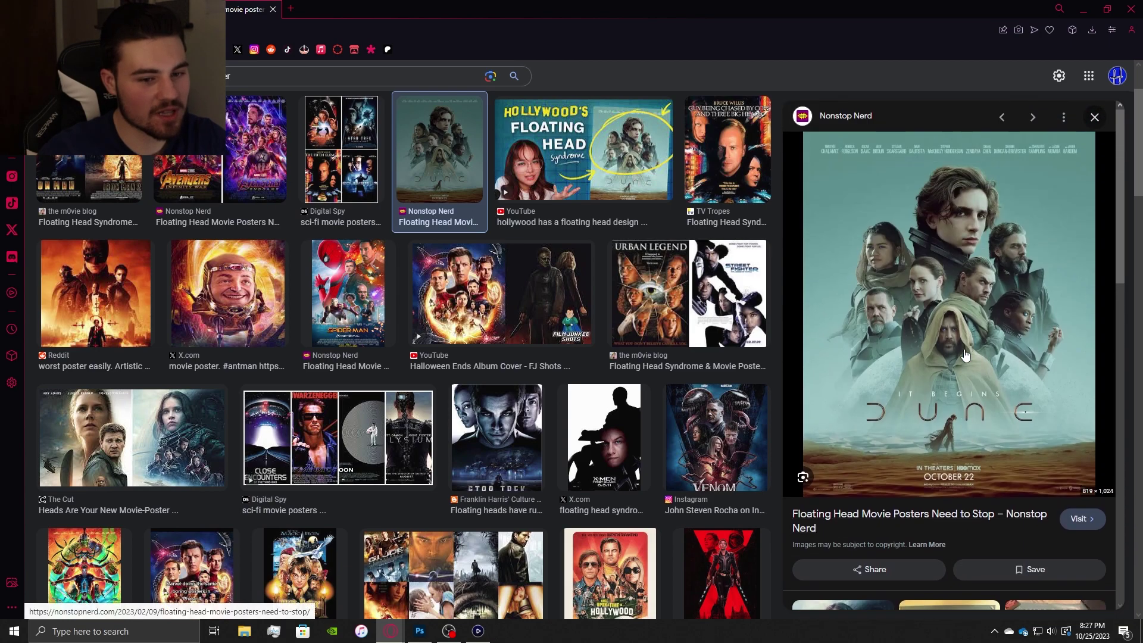
pyautogui.scroll(-2, 420, 280)
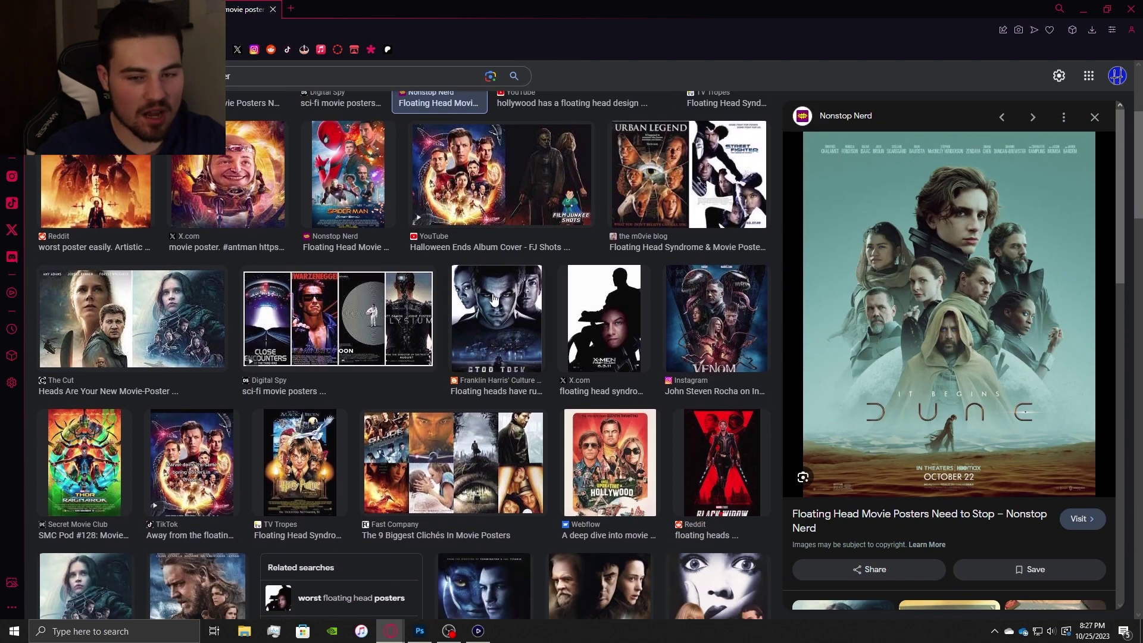
pyautogui.scroll(-15, 493, 297)
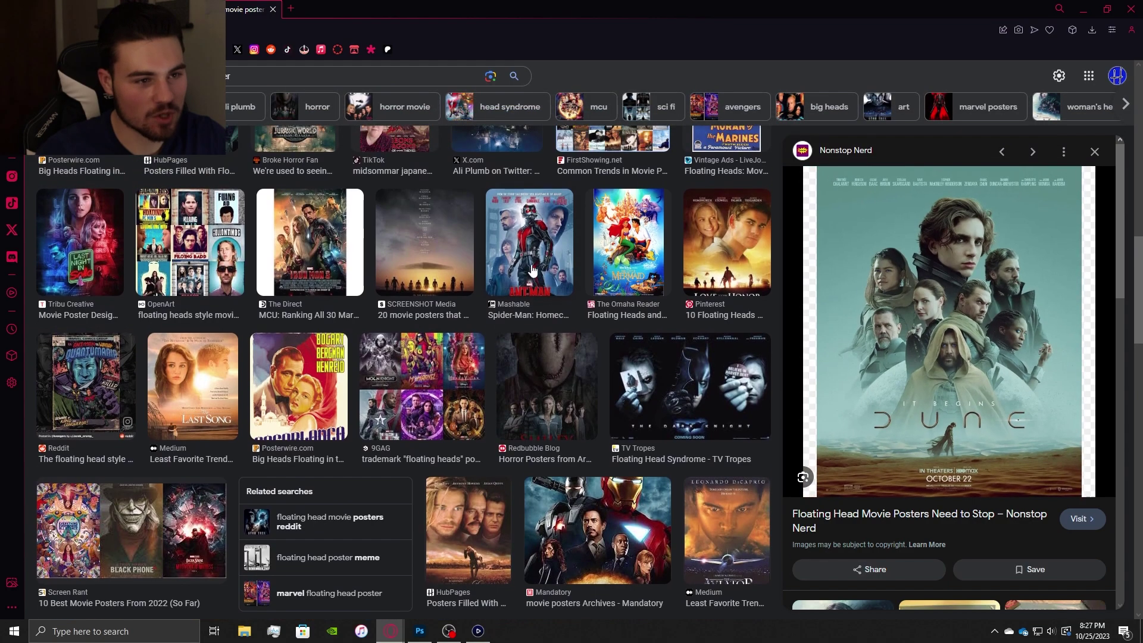
pyautogui.click(534, 253)
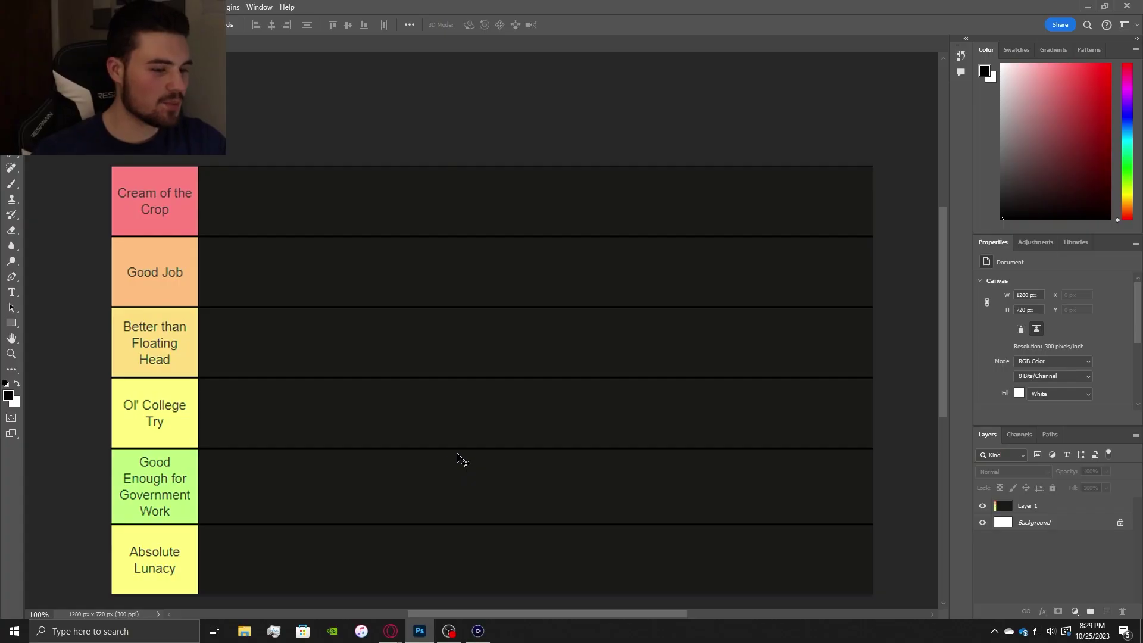
pyautogui.moveTo(503, 461); pyautogui.dragTo(500, 421)
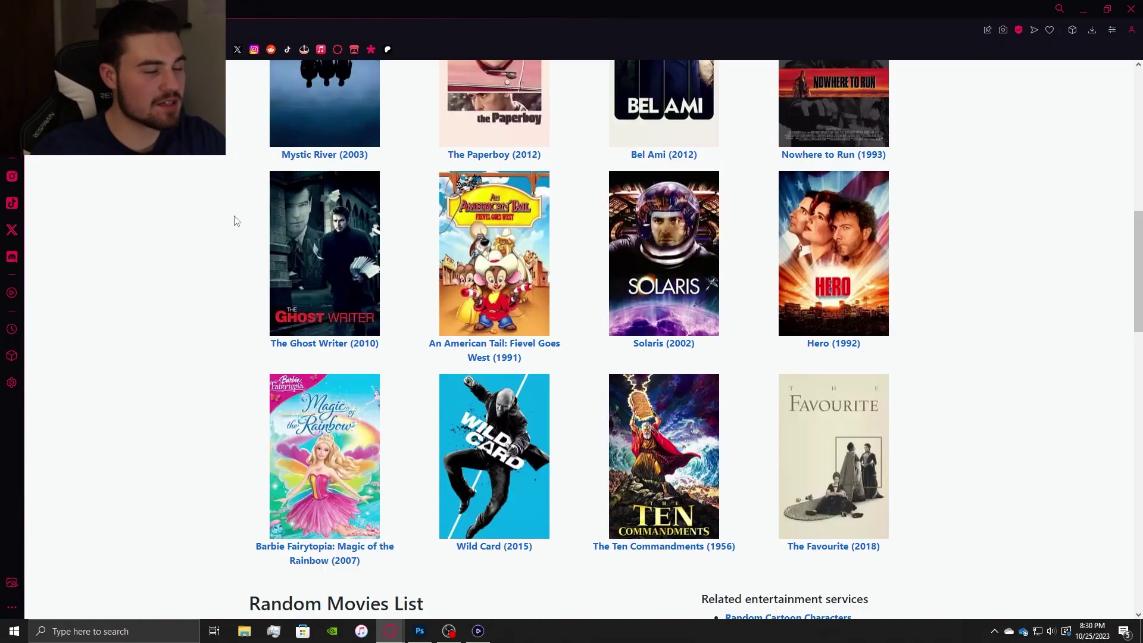
# - Enter 'posters of all time' and scroll back up to the Random Movie Picker form
pyautogui.scroll(10, 234, 220)
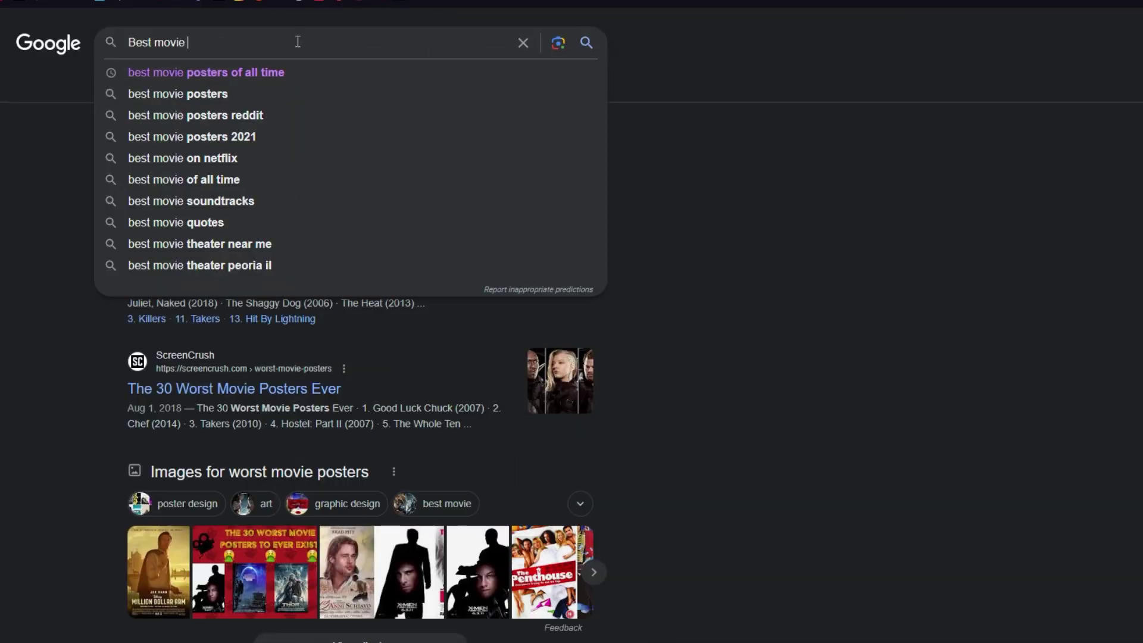
pyautogui.write('posters ')
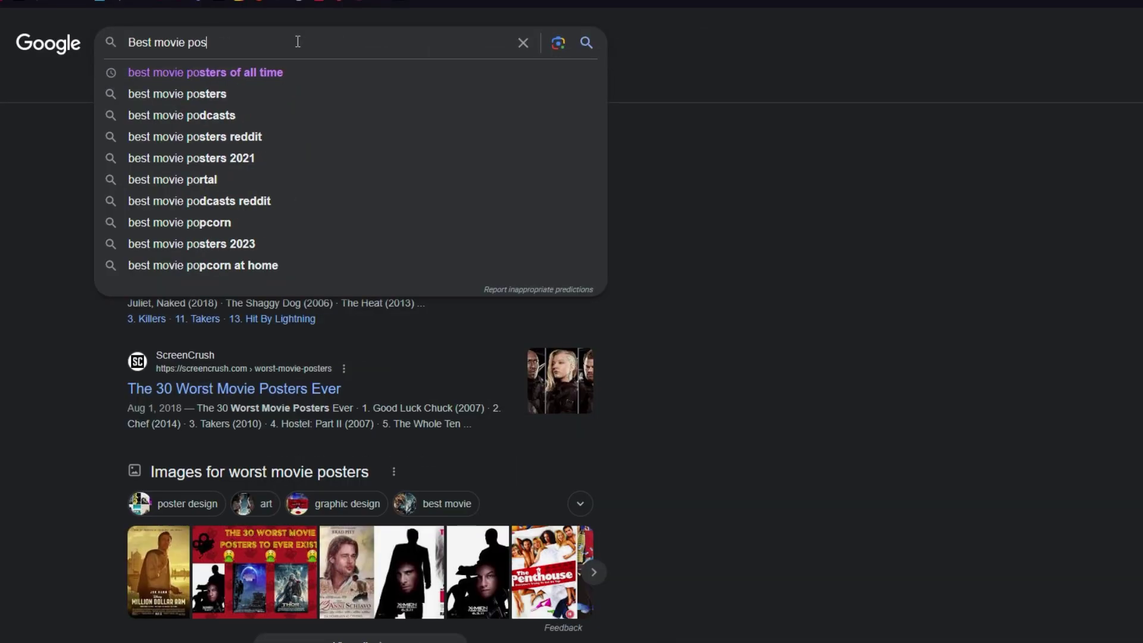
pyautogui.write('of all tim')
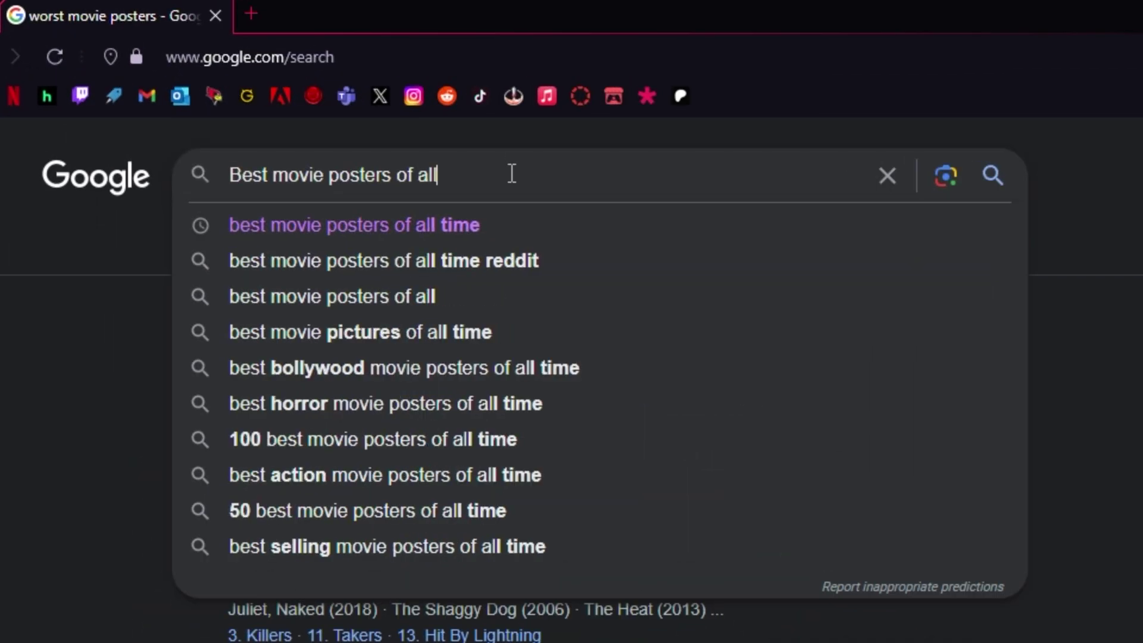
pyautogui.write('e')
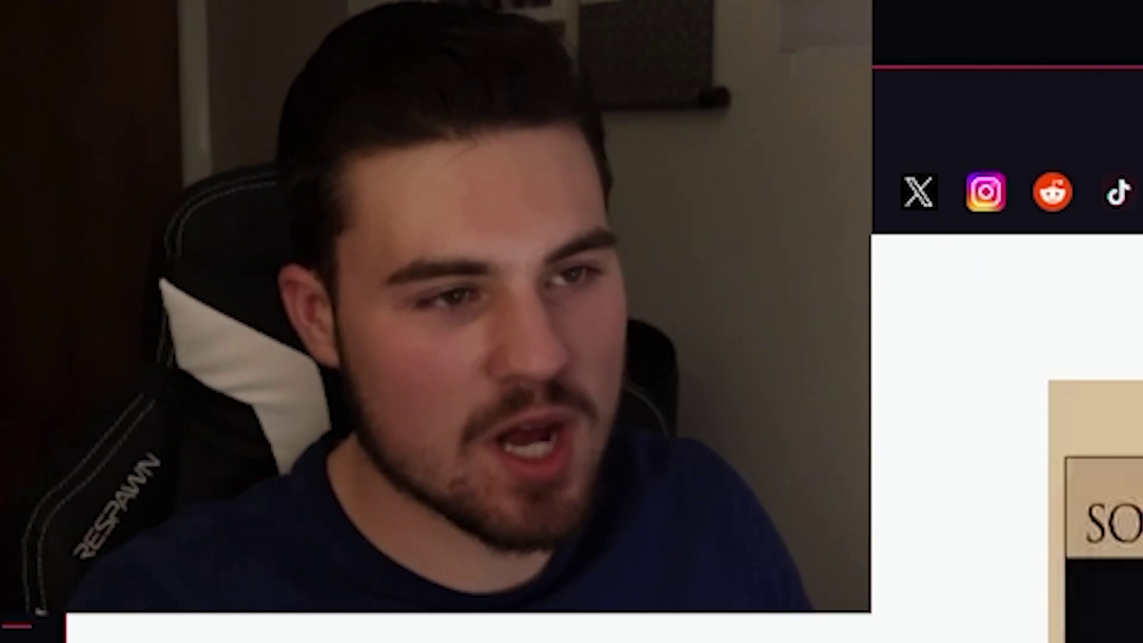
pyautogui.scroll(-10, 964, 344)
pyautogui.scroll(6, 977, 340)
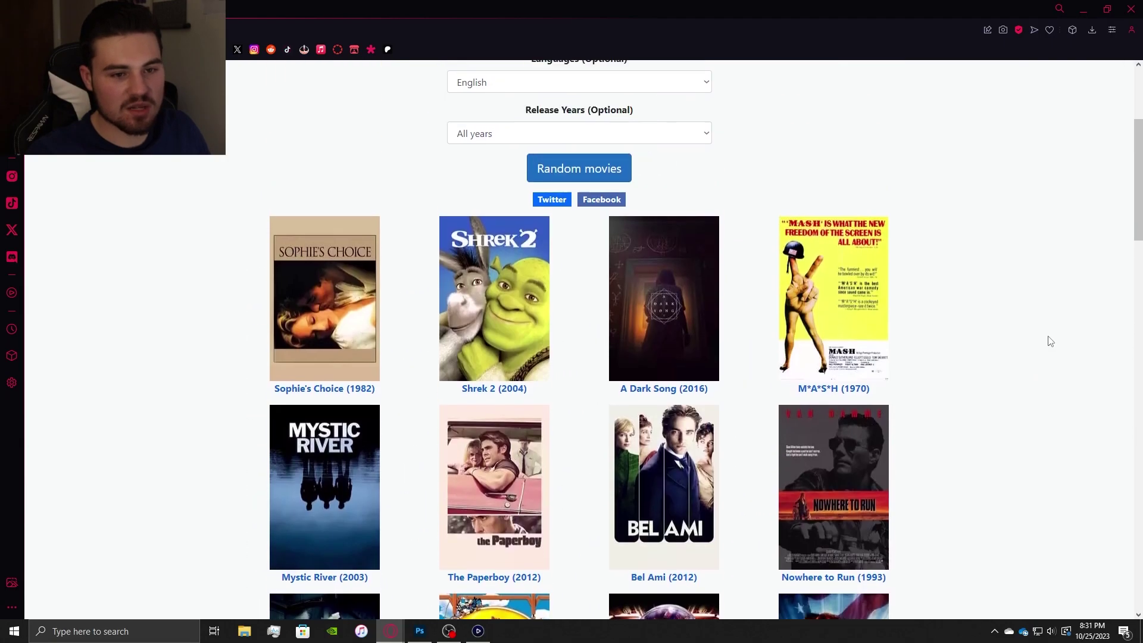
pyautogui.scroll(4, 1042, 338)
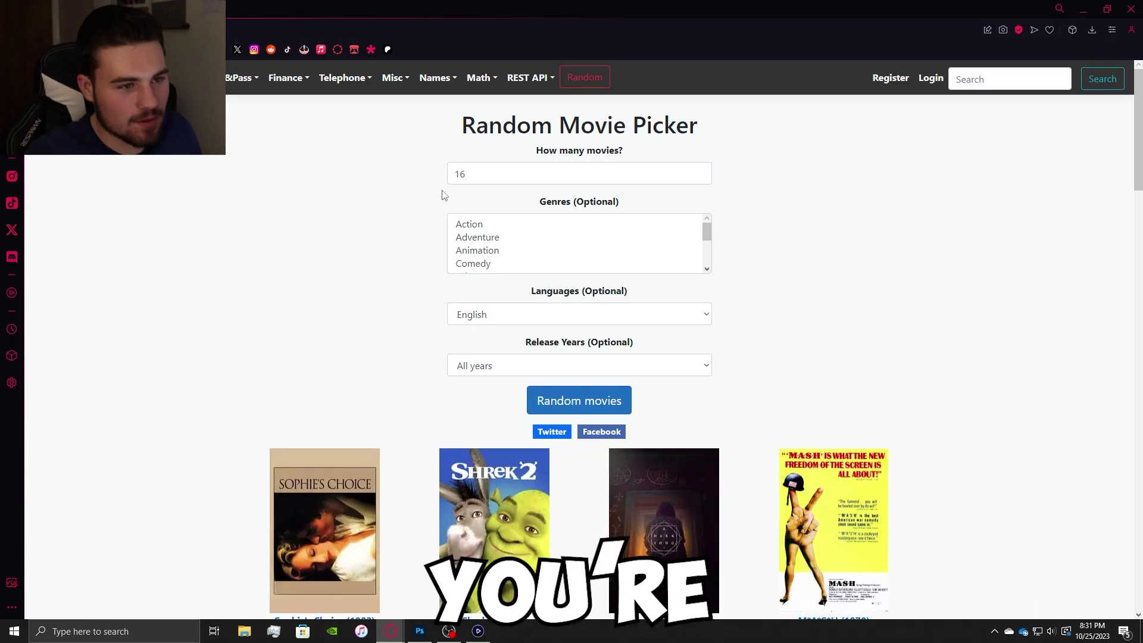
# - Set the movie count to 8 and enable the Genres and Release Years options
pyautogui.click(484, 177)
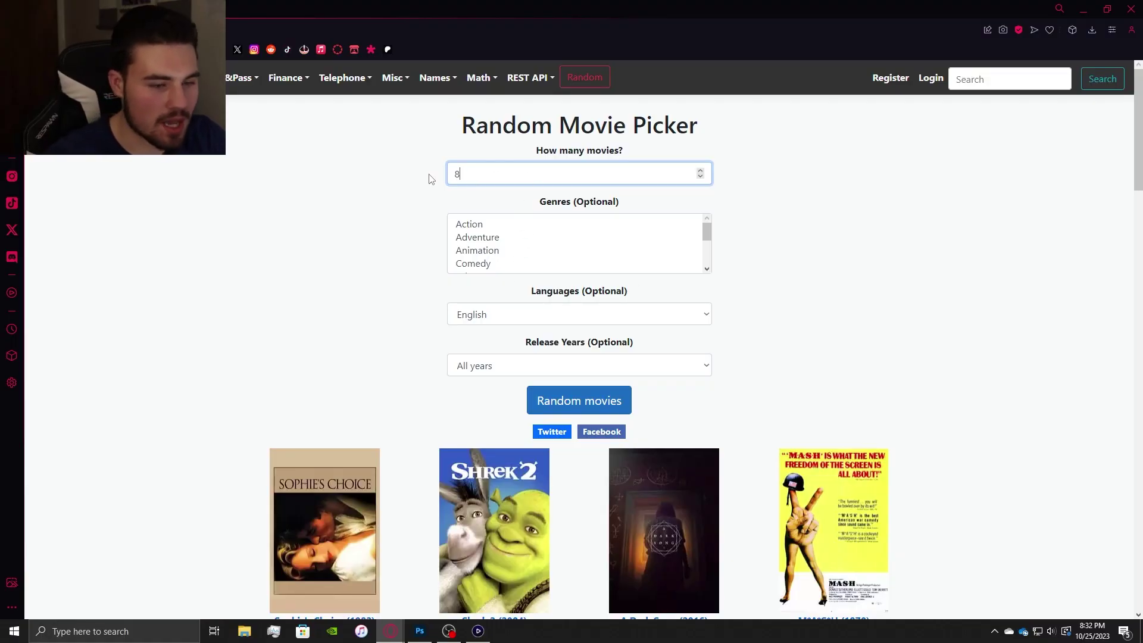
pyautogui.click(699, 233)
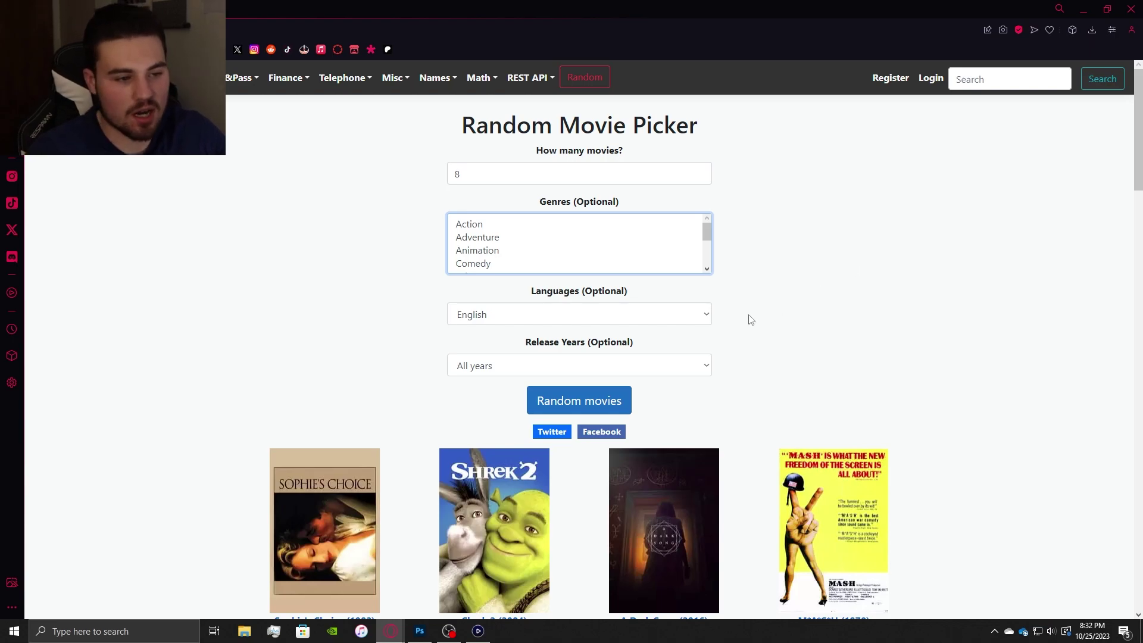
pyautogui.click(671, 369)
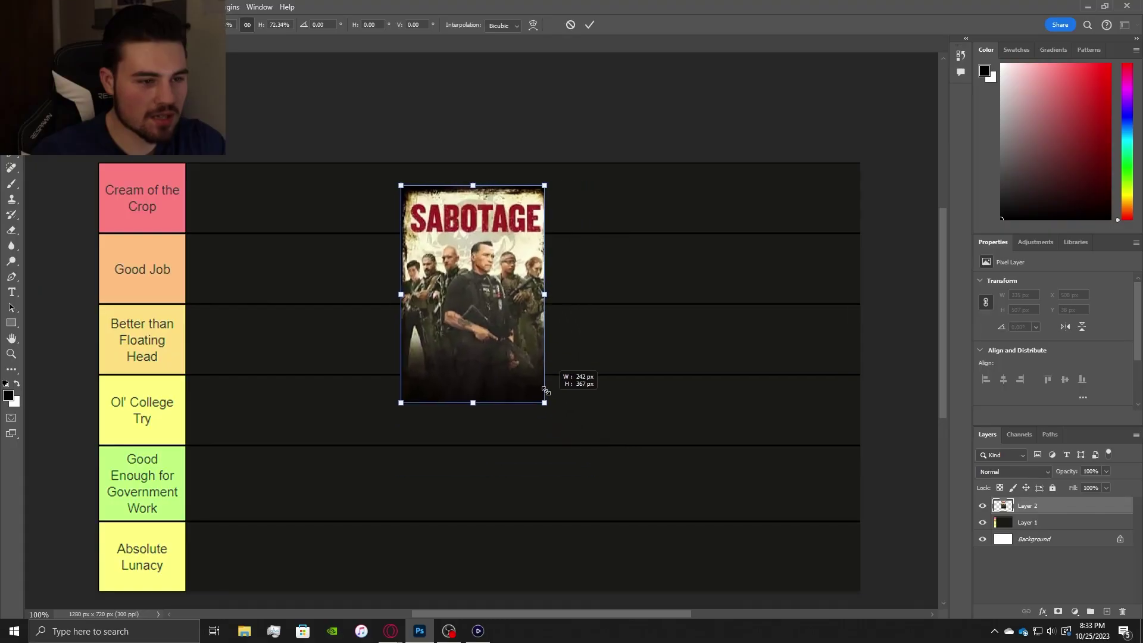
# - Shrink the Sabotage poster and place it in the Ol' College Try row
pyautogui.moveTo(544, 390); pyautogui.dragTo(454, 266)
pyautogui.moveTo(436, 221); pyautogui.dragTo(221, 411)
pyautogui.moveTo(241, 456); pyautogui.dragTo(235, 444)
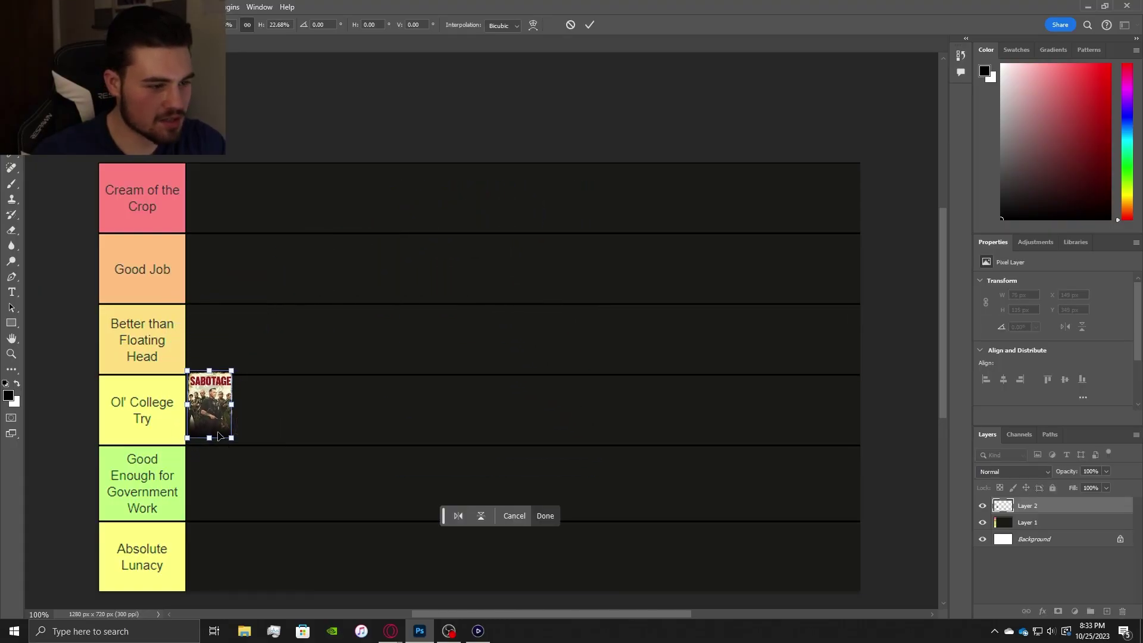
pyautogui.moveTo(202, 410); pyautogui.dragTo(204, 417)
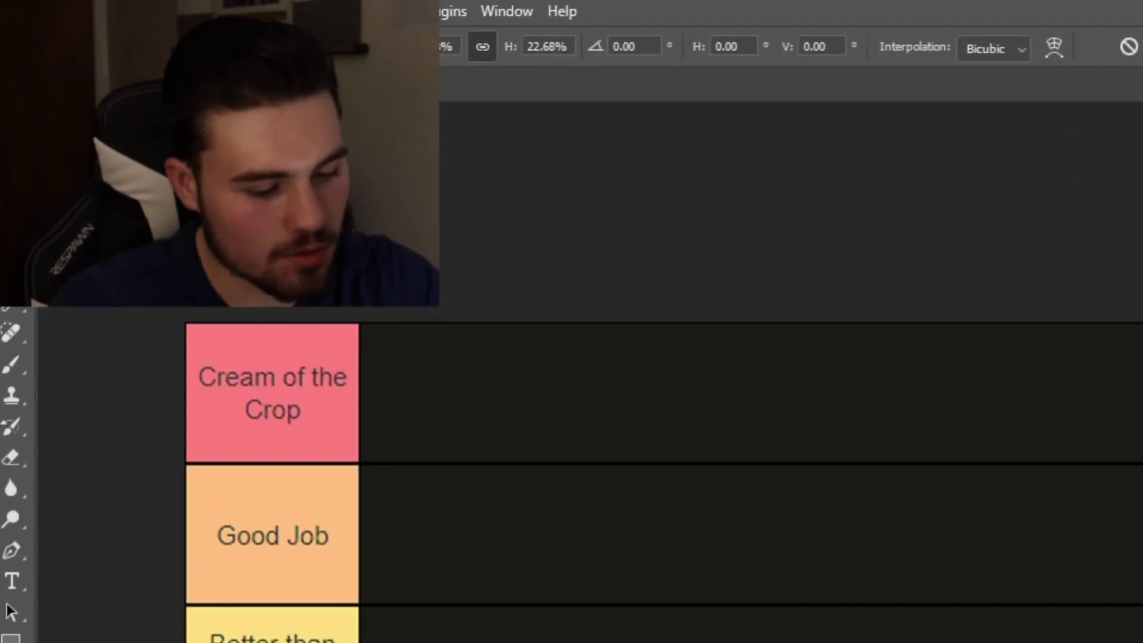
pyautogui.press('Return')
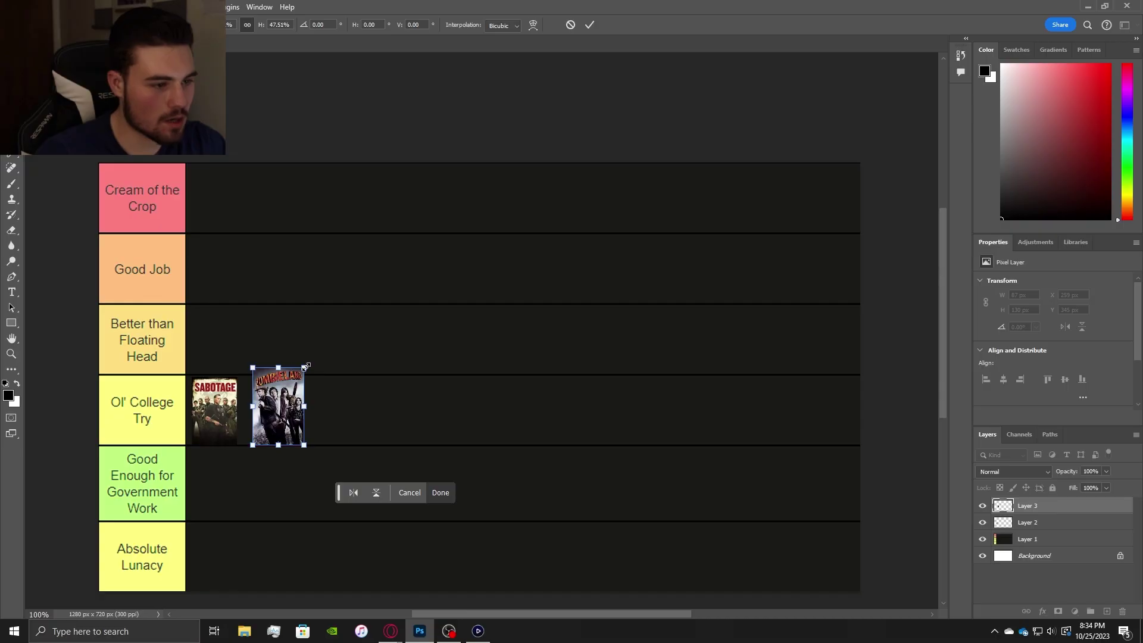
# - Shrink Zombieland to row height and move The Promise poster toward the canvas centre
pyautogui.moveTo(305, 366); pyautogui.dragTo(297, 377)
pyautogui.press('Return')
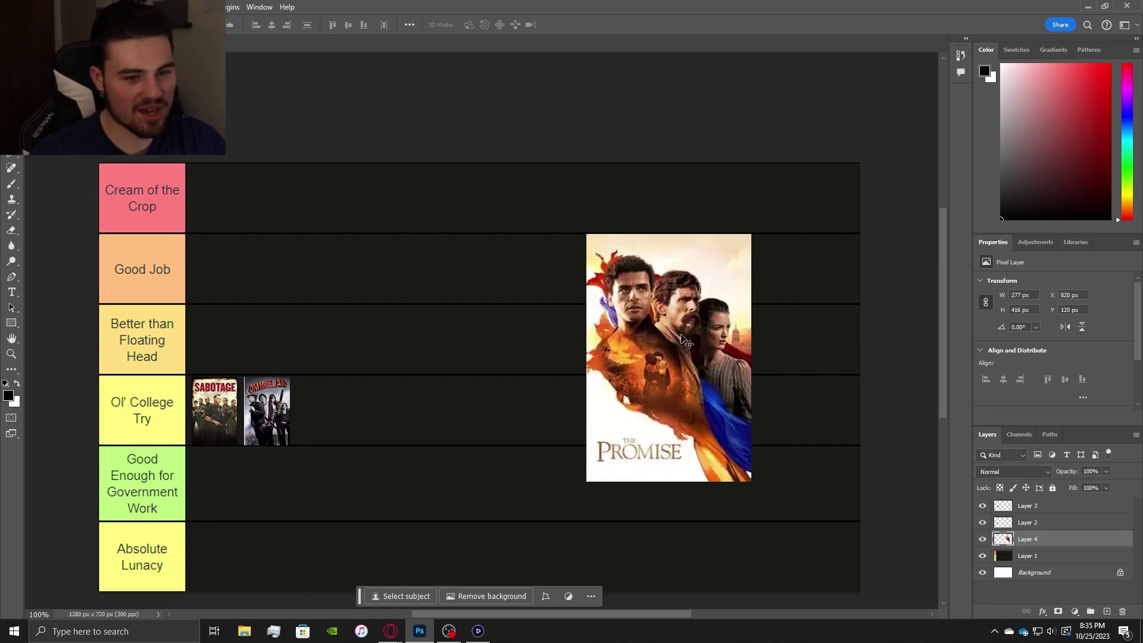
pyautogui.moveTo(685, 341); pyautogui.dragTo(575, 356)
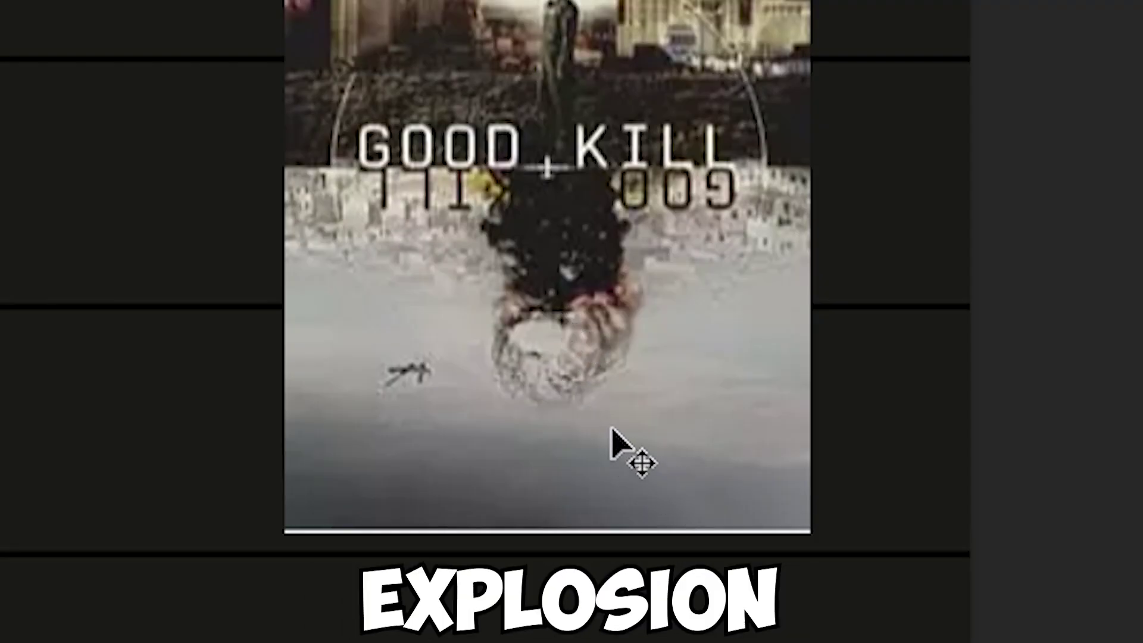
# - Enter Free Transform on the pasted Good Kill poster layer
pyautogui.hotkey('ctrl', 't')
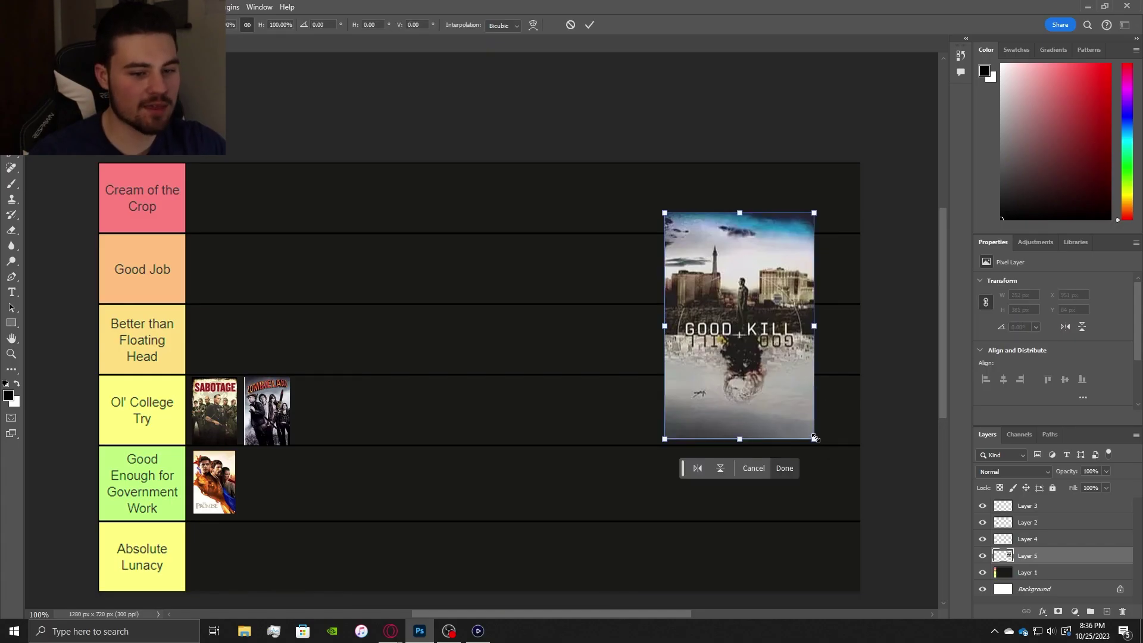
# - Scale Good Kill to about 26% and place it first in the Better than Floating Head row
pyautogui.moveTo(815, 439); pyautogui.dragTo(737, 322)
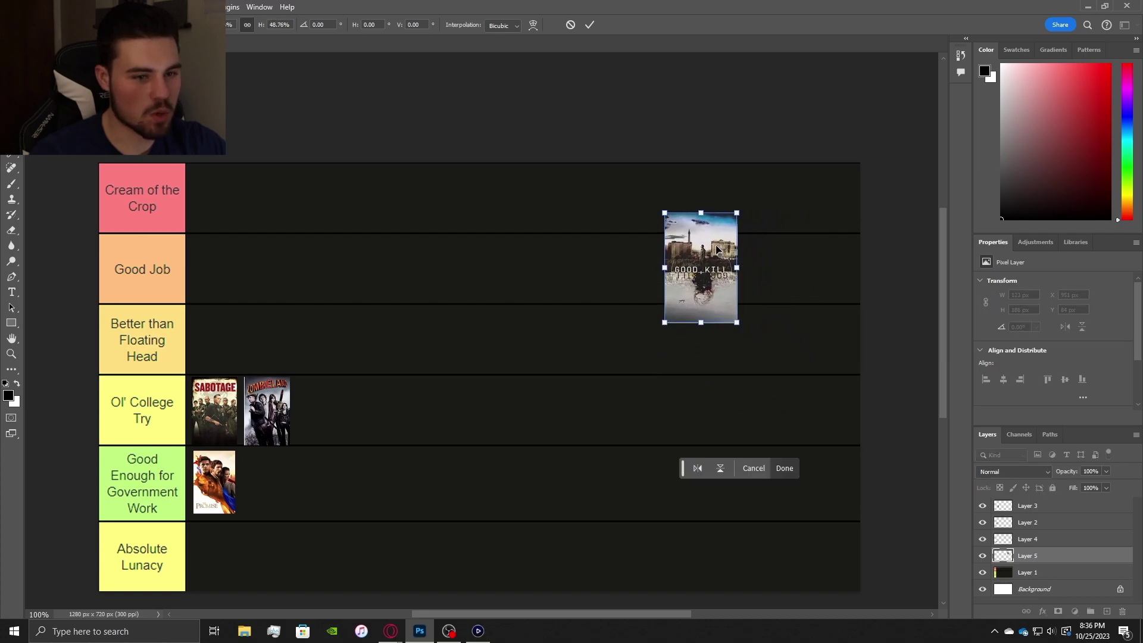
pyautogui.moveTo(716, 249); pyautogui.dragTo(238, 284)
pyautogui.moveTo(256, 364); pyautogui.dragTo(235, 319)
pyautogui.moveTo(211, 280); pyautogui.dragTo(230, 310)
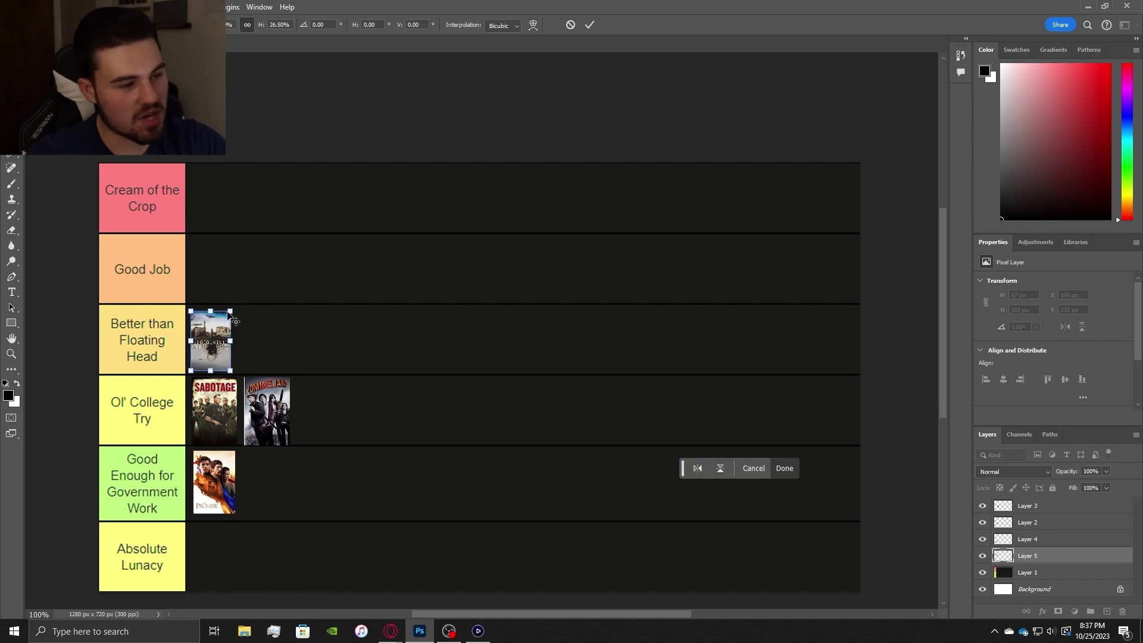
pyautogui.press('Return')
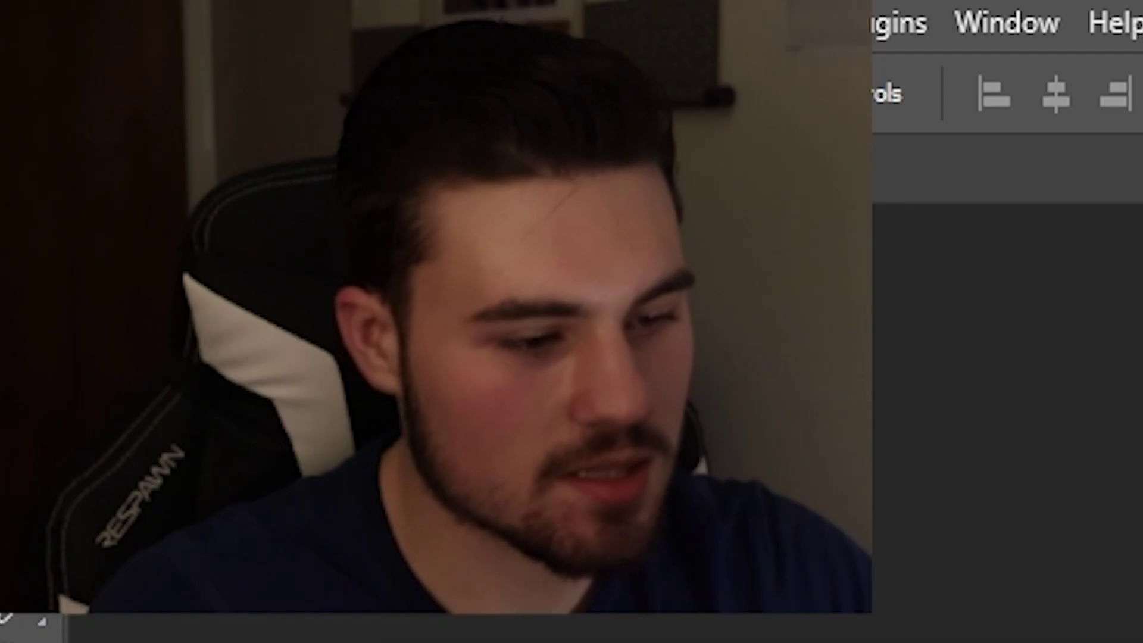
# - Snip the Bone Tomahawk poster from the random movies page to the clipboard
pyautogui.hotkey('alt', 'Tab')
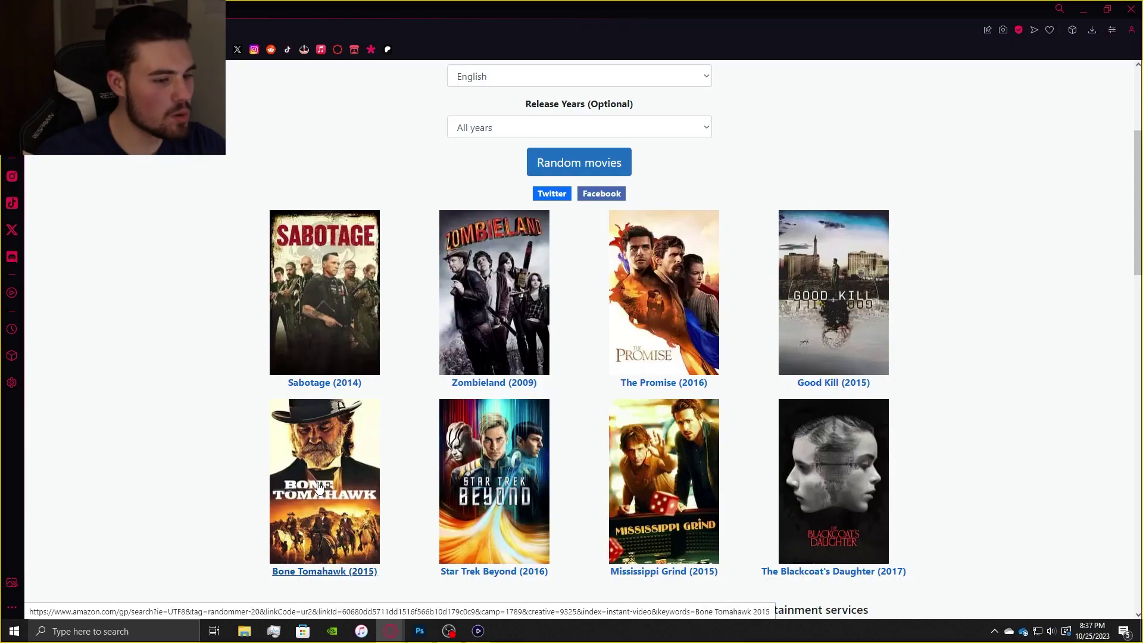
pyautogui.press('super+shift+s')
pyautogui.moveTo(272, 400); pyautogui.dragTo(379, 570)
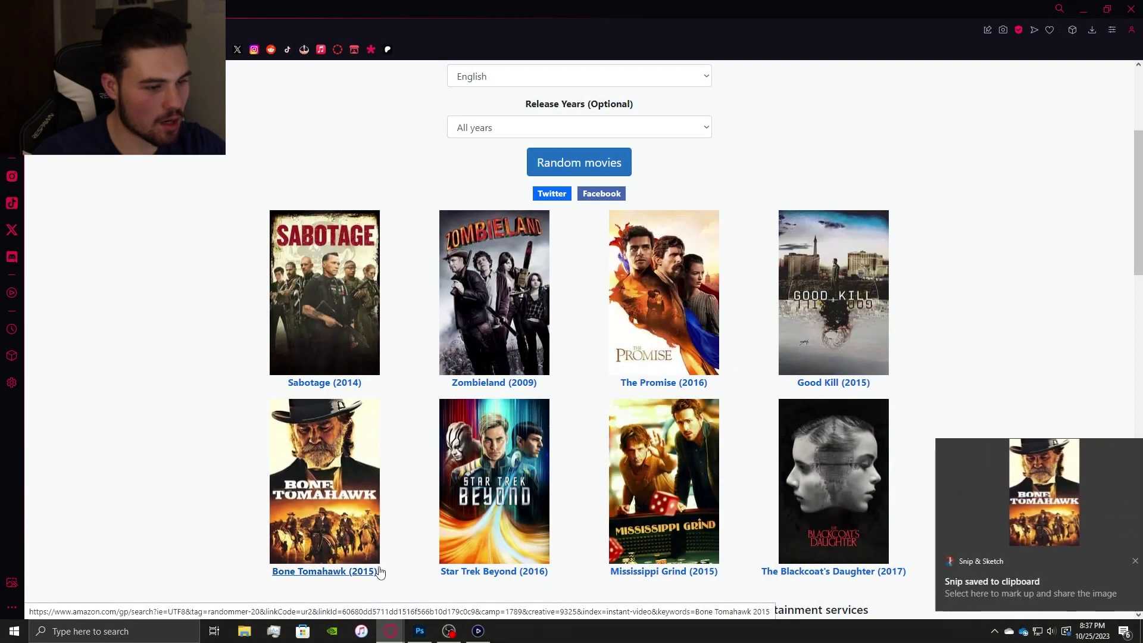
pyautogui.click(1013, 571)
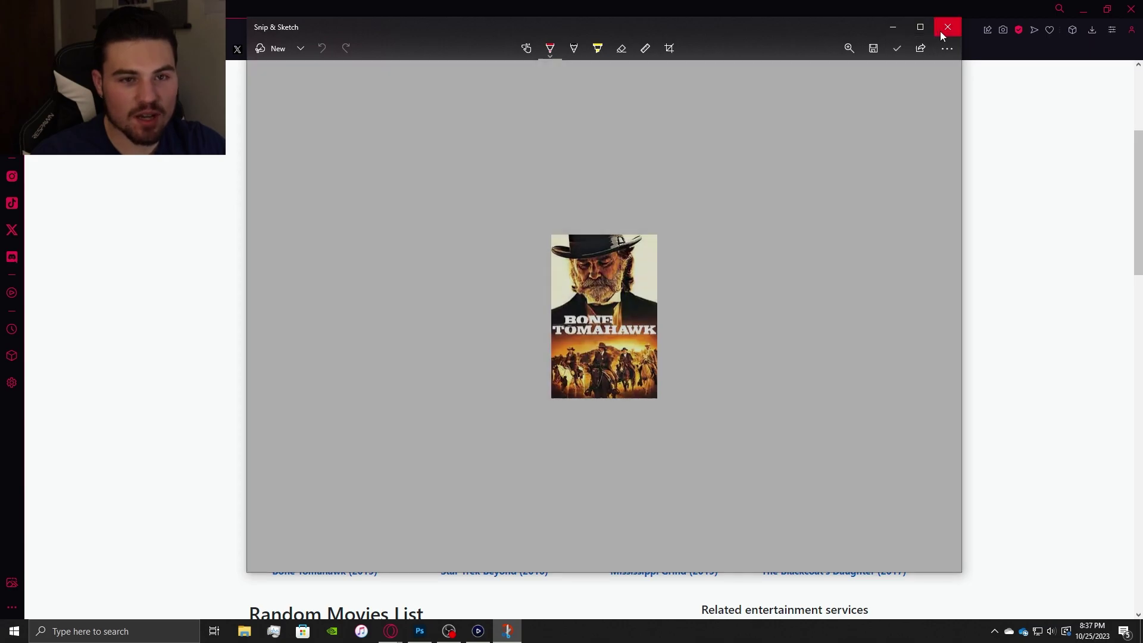
pyautogui.click(948, 27)
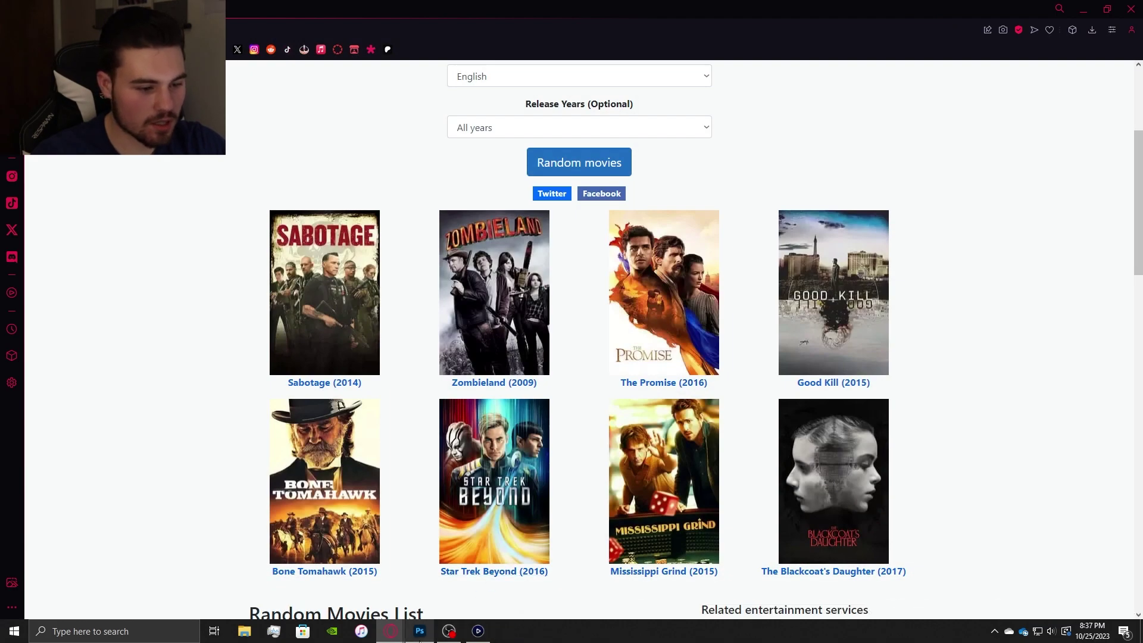
# - Paste Bone Tomahawk, scale it to 40%, and place it after Zombieland in Ol' College Try
pyautogui.click(421, 632)
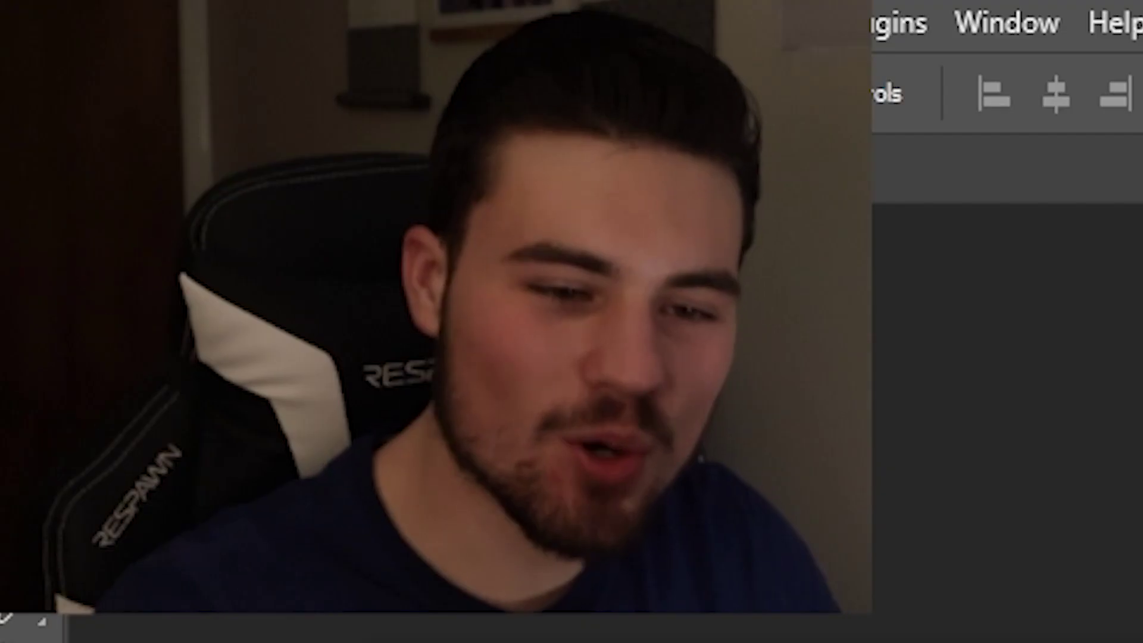
pyautogui.hotkey('ctrl', 'v')
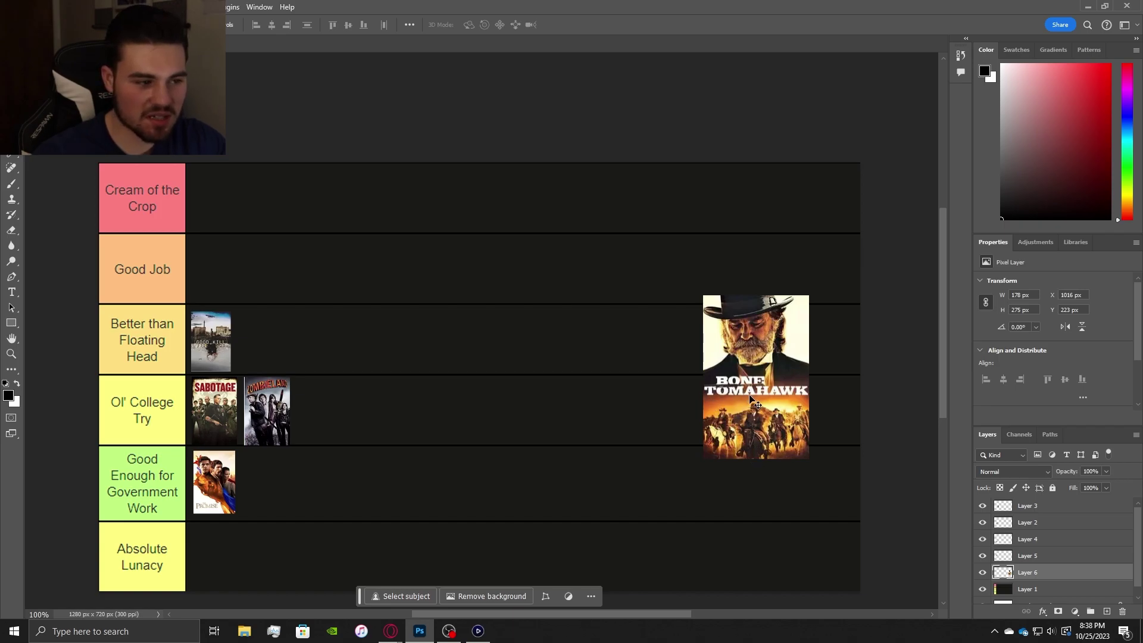
pyautogui.moveTo(750, 399); pyautogui.dragTo(365, 433)
pyautogui.hotkey('ctrl', 't')
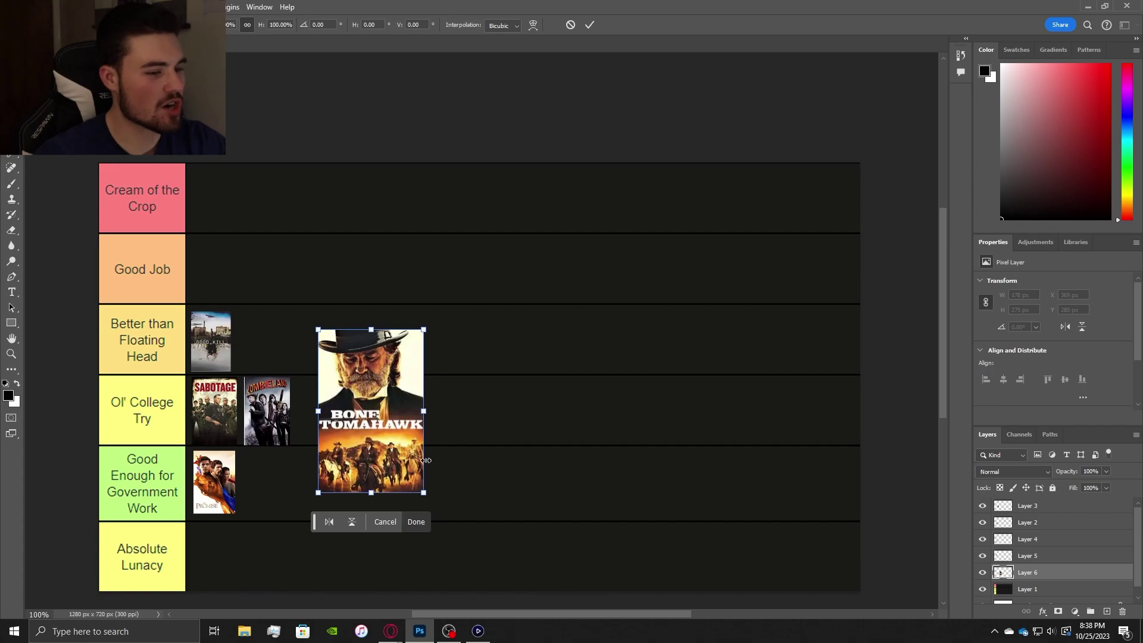
pyautogui.moveTo(424, 493); pyautogui.dragTo(375, 417)
pyautogui.moveTo(357, 364); pyautogui.dragTo(335, 397)
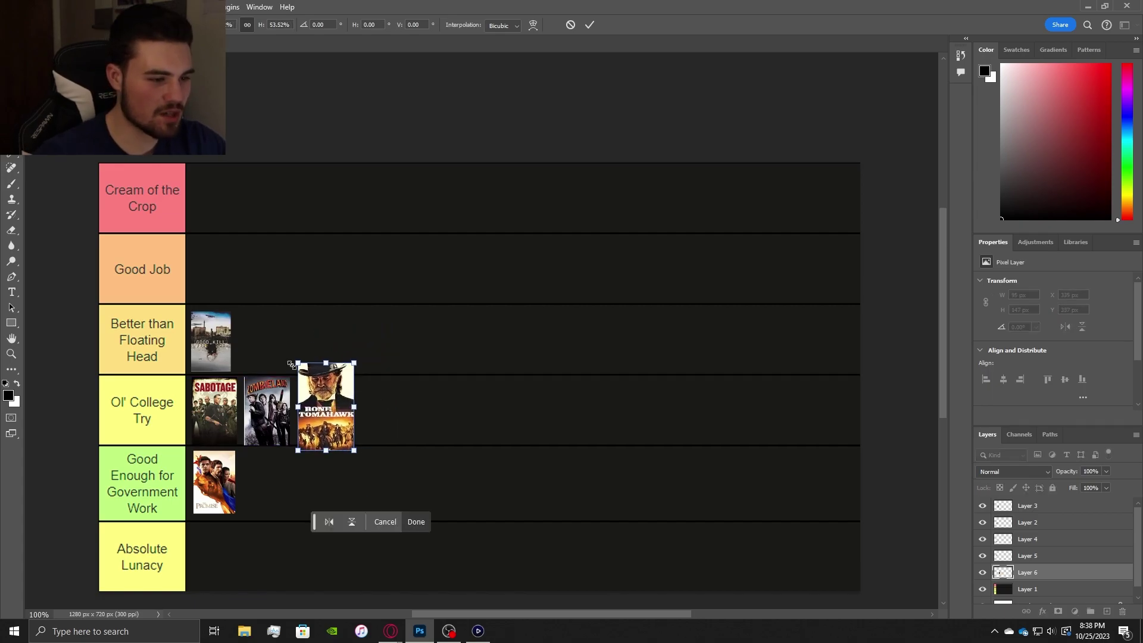
pyautogui.moveTo(292, 364); pyautogui.dragTo(313, 374)
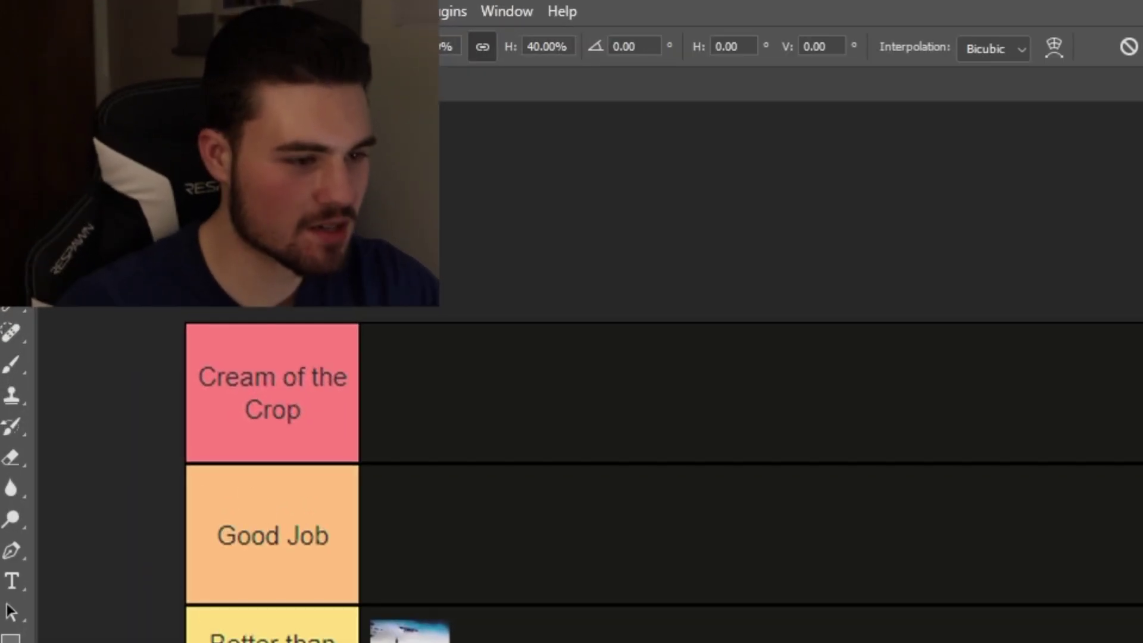
pyautogui.press('Return')
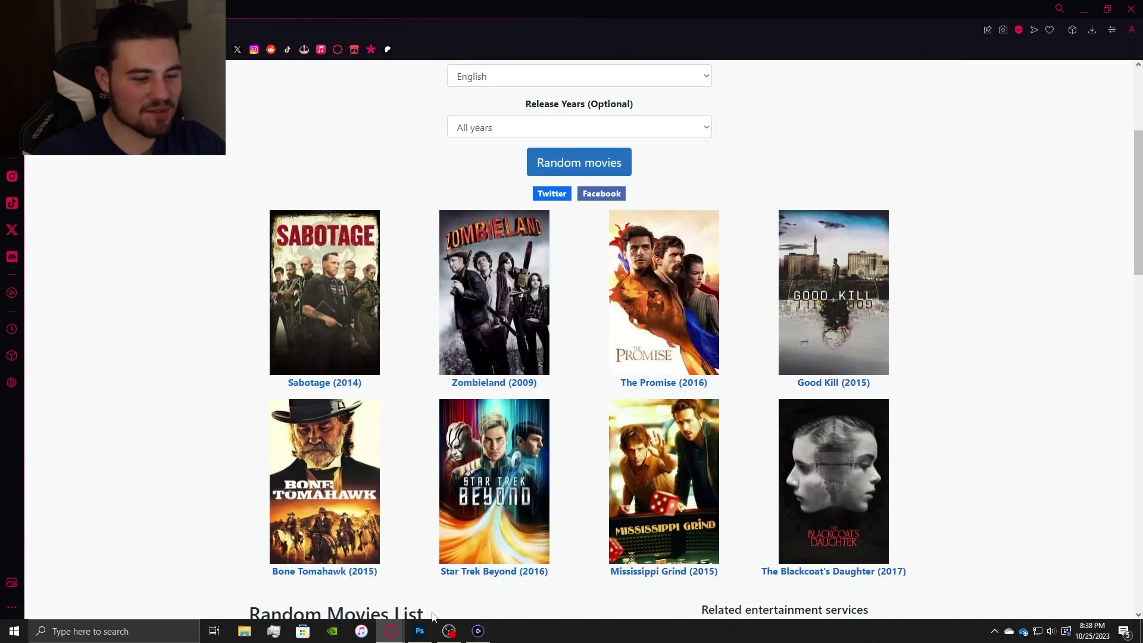
# - Paste Star Trek Beyond and shrink it into Good Enough for Government Work beside The Promise
pyautogui.click(420, 631)
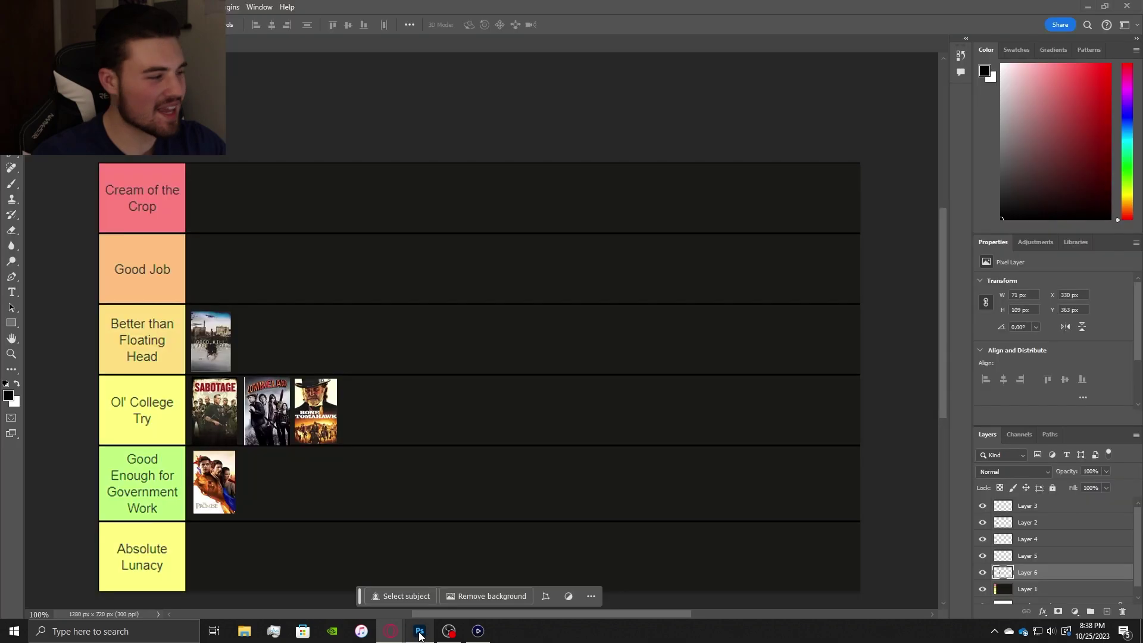
pyautogui.hotkey('ctrl', 'v')
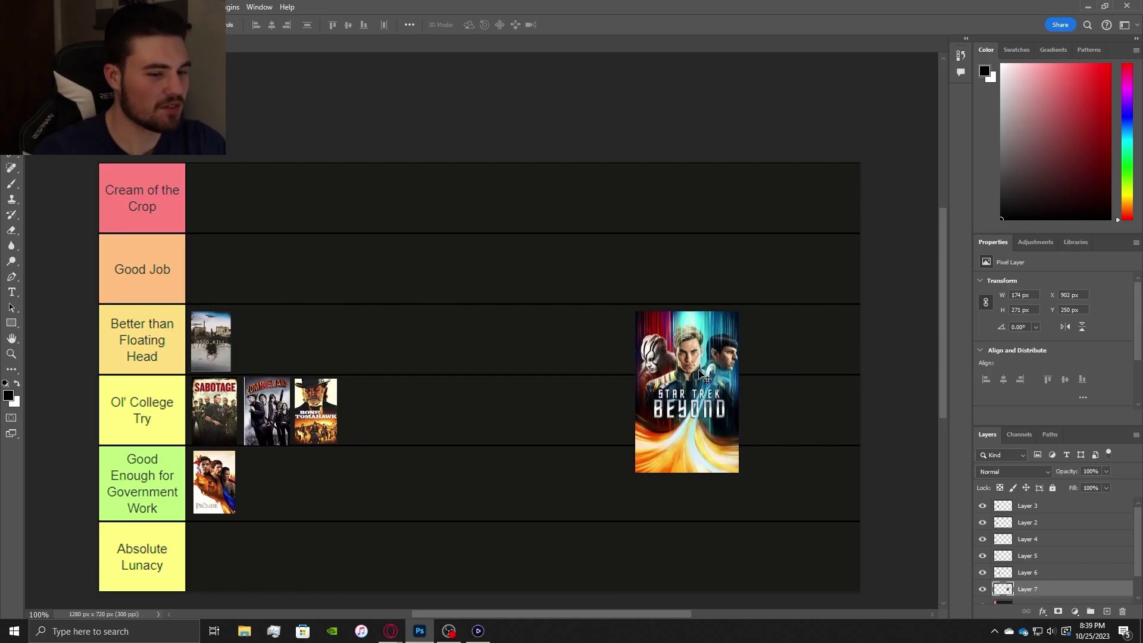
pyautogui.moveTo(700, 374); pyautogui.dragTo(516, 390)
pyautogui.hotkey('ctrl', 't')
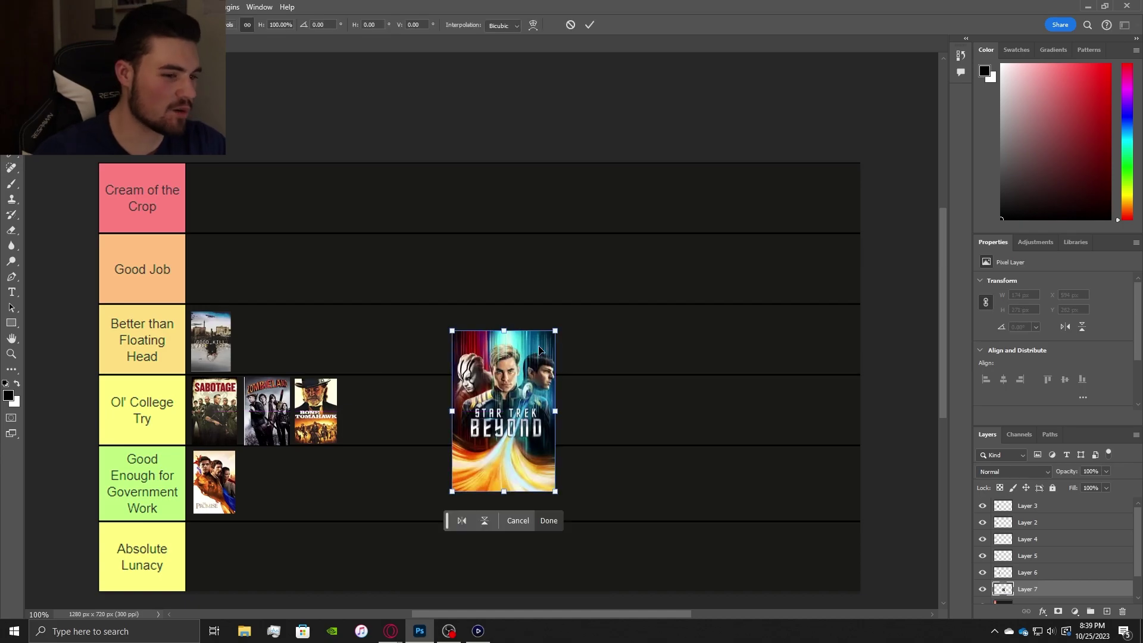
pyautogui.moveTo(555, 329); pyautogui.dragTo(500, 418)
pyautogui.moveTo(471, 455); pyautogui.dragTo(262, 487)
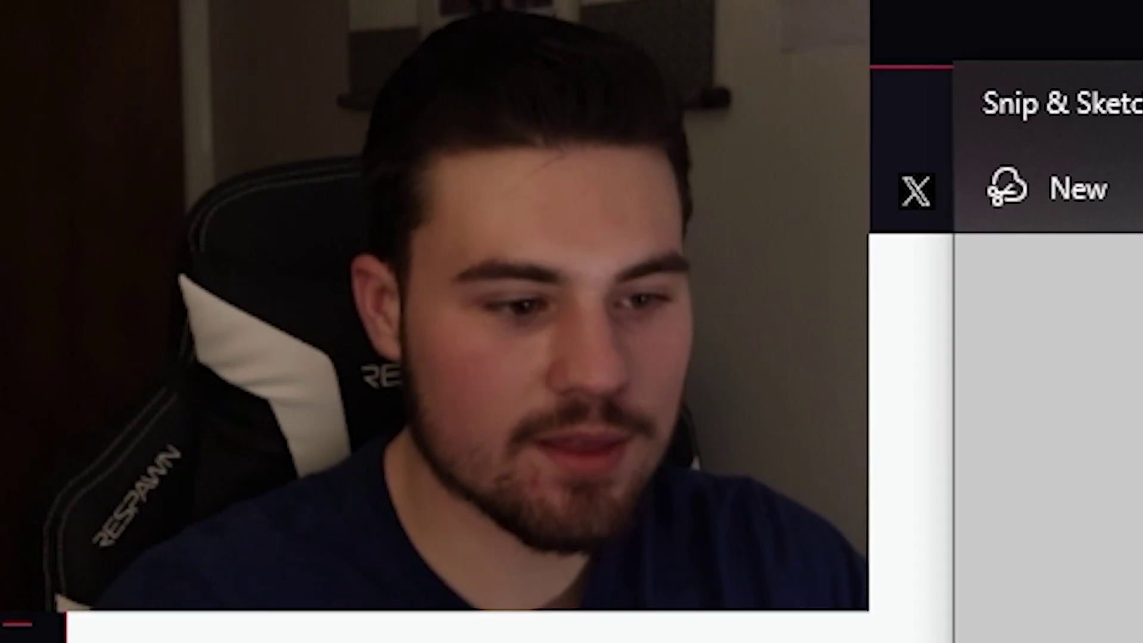
# - Paste the Mississippi Grind poster, shrink it to about 53% in the Good Job row, and return to Opera
pyautogui.hotkey('alt', 'Tab')
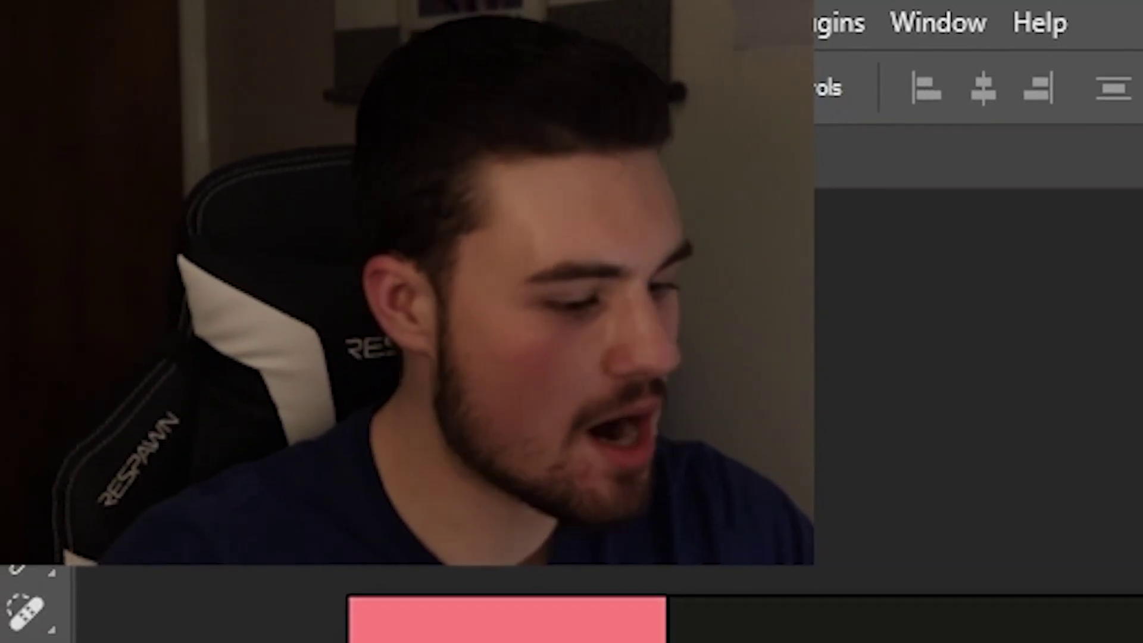
pyautogui.hotkey('ctrl', 'v')
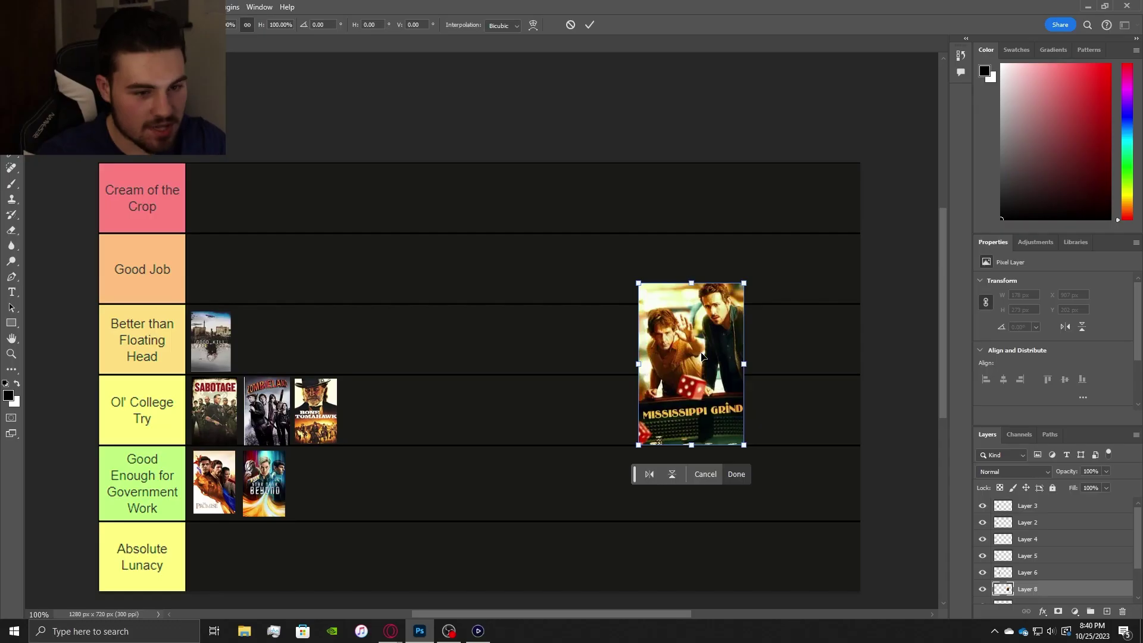
pyautogui.moveTo(743, 443); pyautogui.dragTo(230, 278)
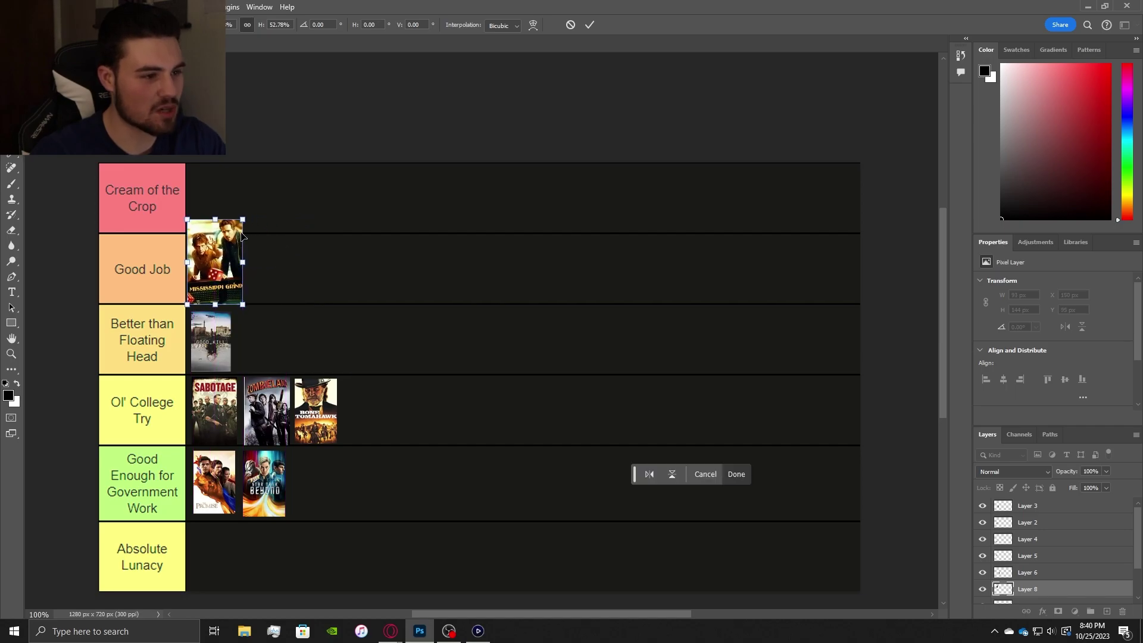
pyautogui.hotkey('alt', 'Tab')
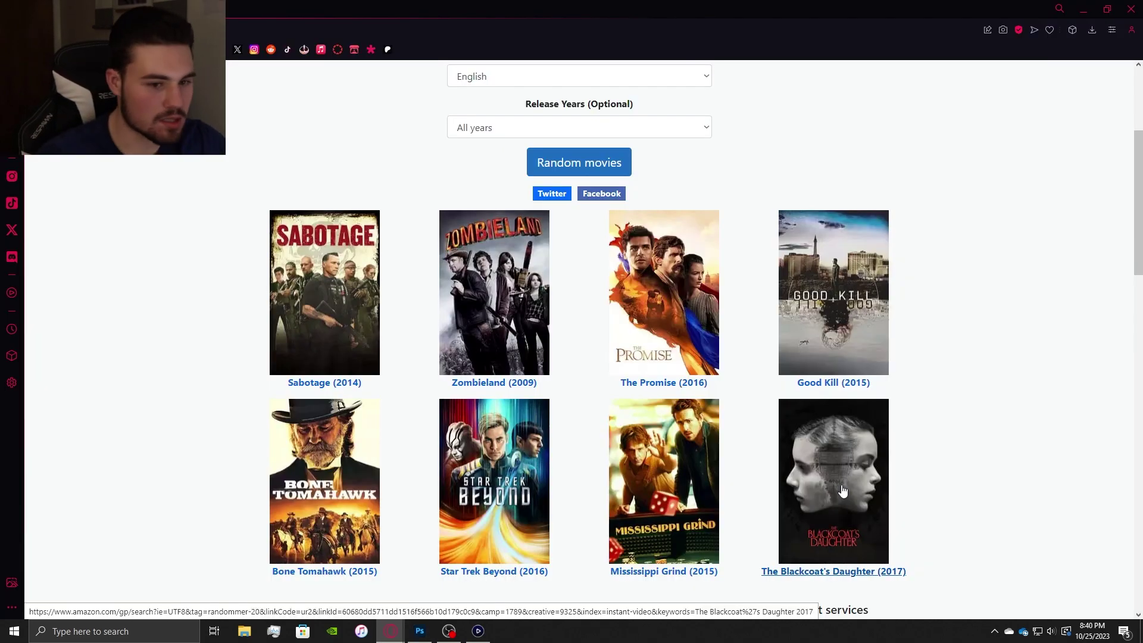
# - Capture The Blackcoat's Daughter poster and shrink it to about a third in the Ol' College Try row
pyautogui.press('super+shift+s')
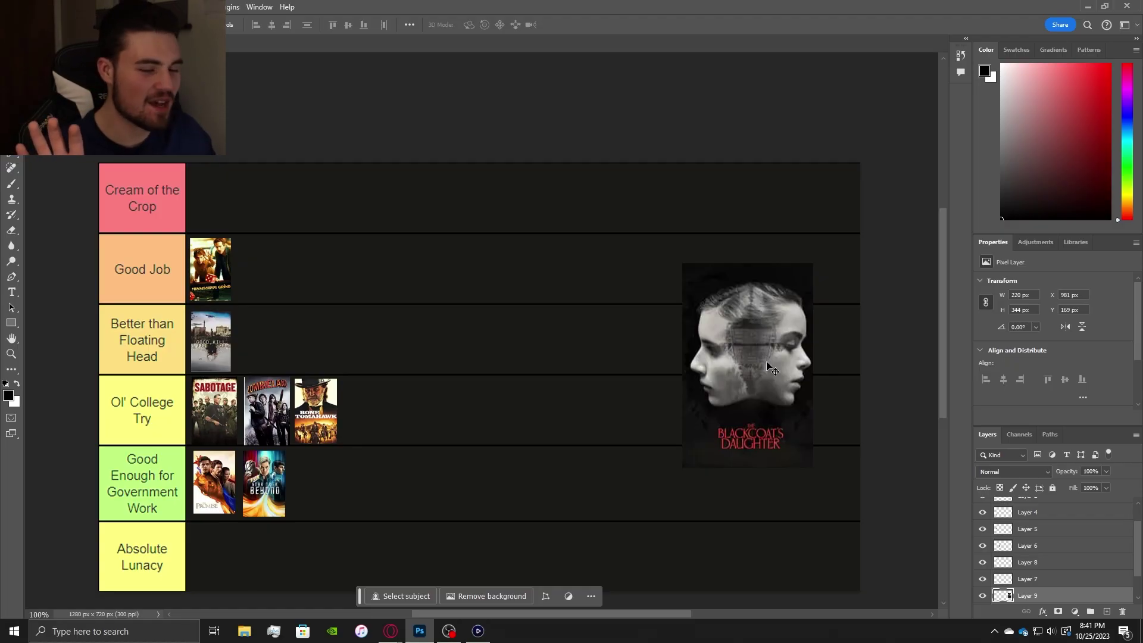
pyautogui.moveTo(767, 363); pyautogui.dragTo(740, 375)
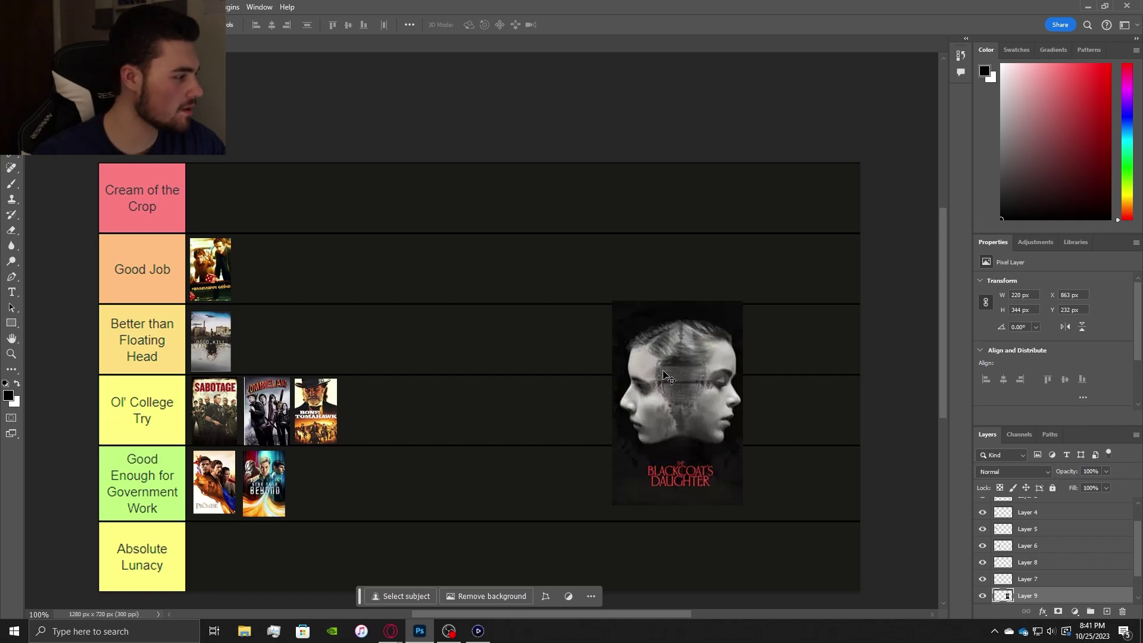
pyautogui.hotkey('ctrl', 't')
pyautogui.moveTo(742, 505); pyautogui.dragTo(716, 465)
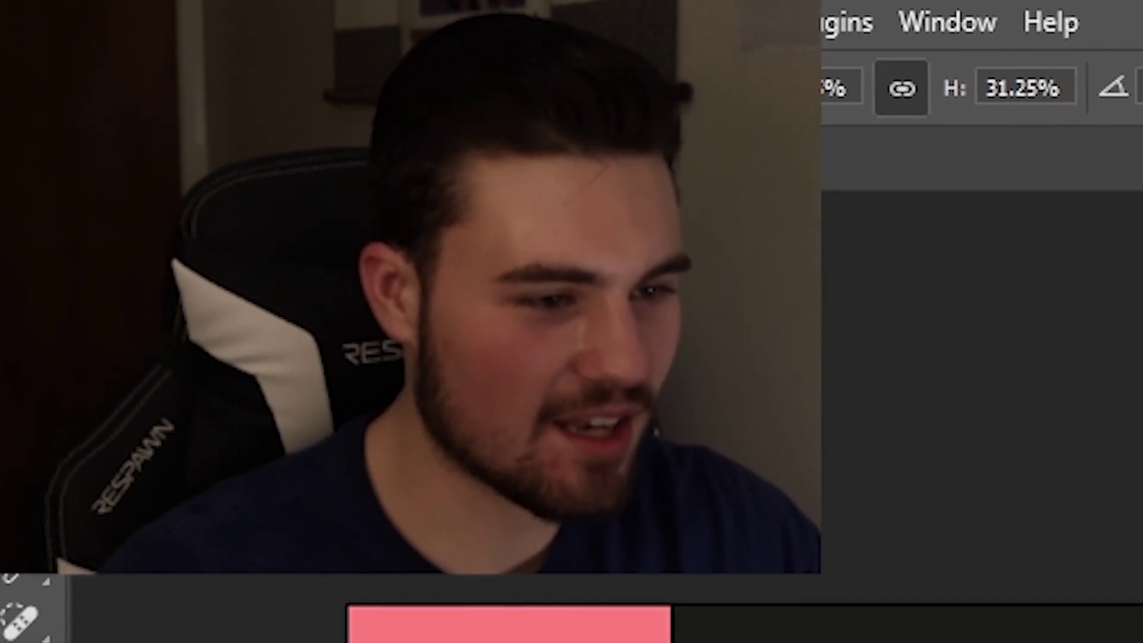
pyautogui.press('Return')
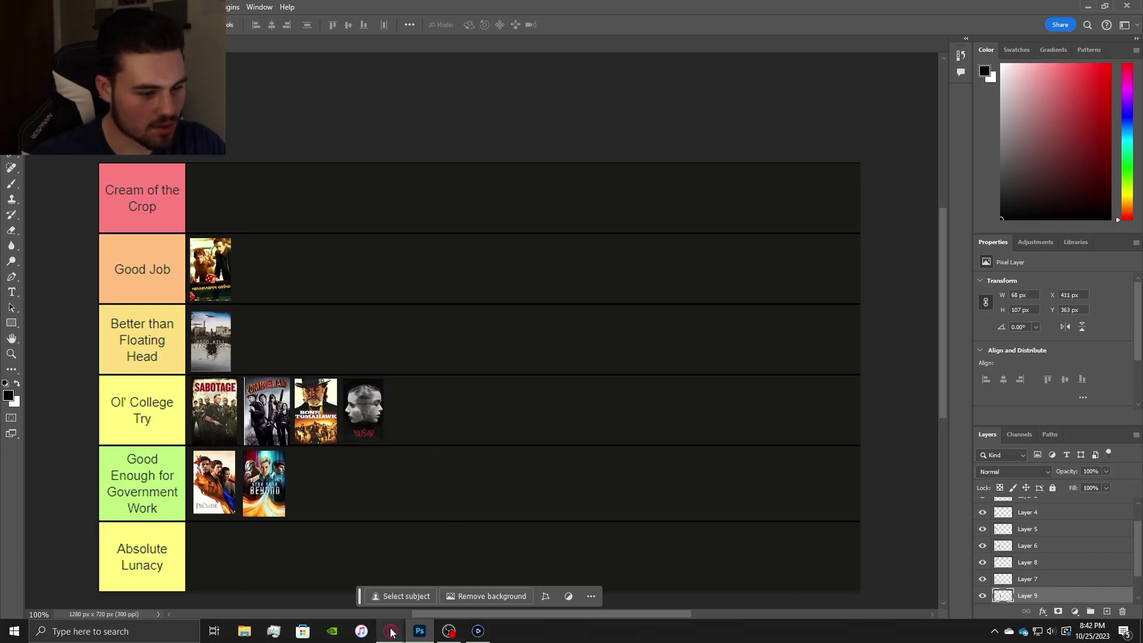
# - Bring the random movie page forward to grab The Score poster
pyautogui.moveTo(391, 630)
pyautogui.click(334, 543)
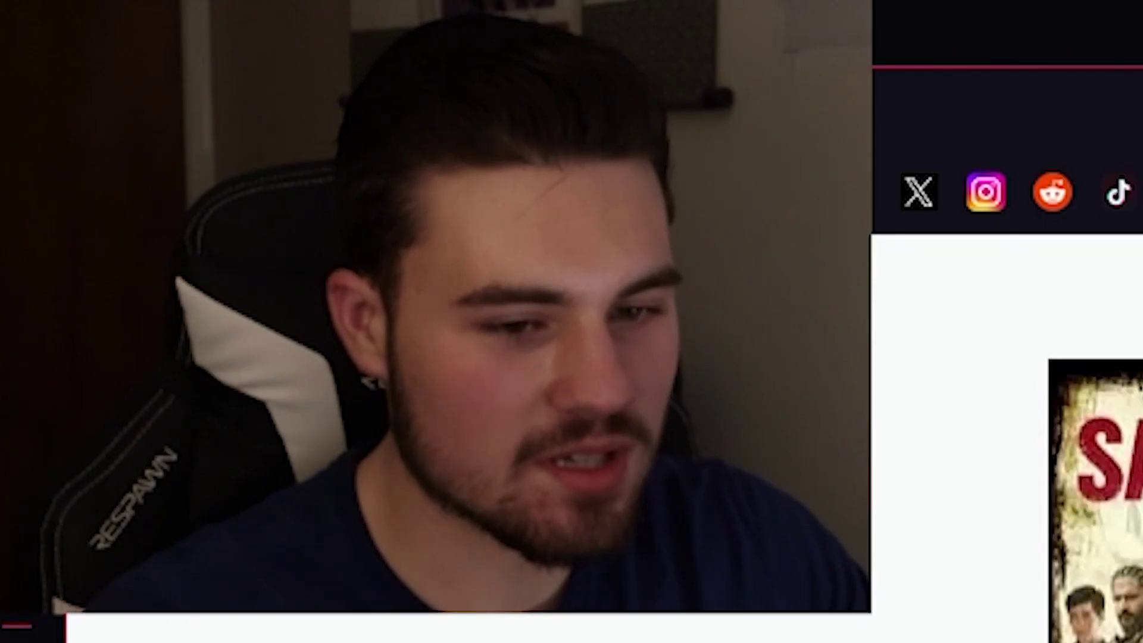
pyautogui.click(284, 462)
pyautogui.scroll(-5, 934, 436)
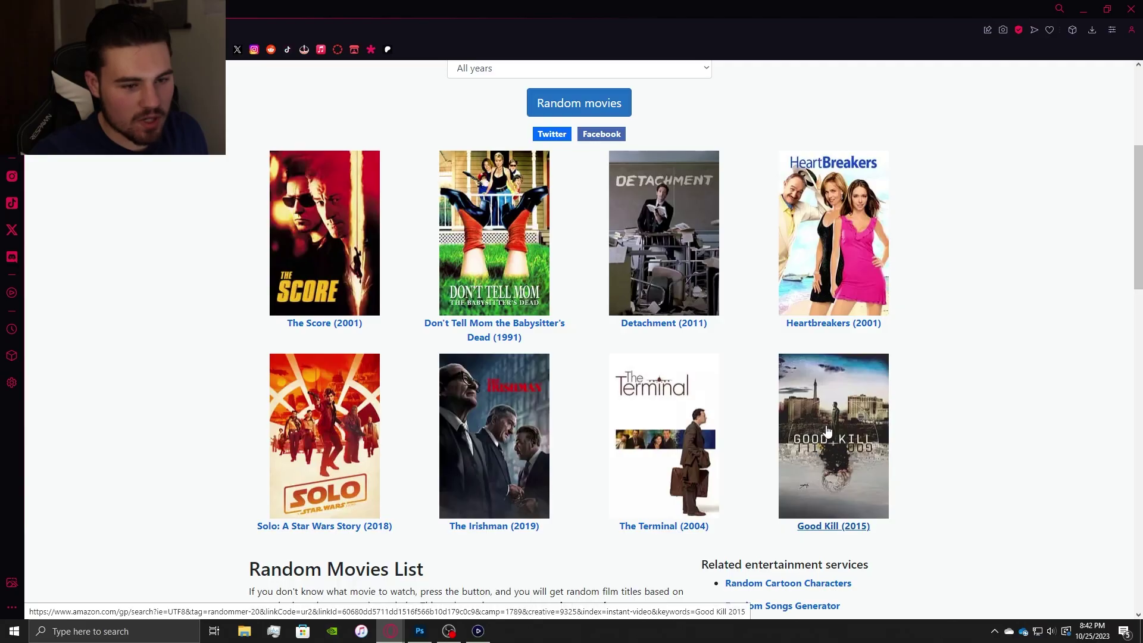
pyautogui.scroll(1, 741, 344)
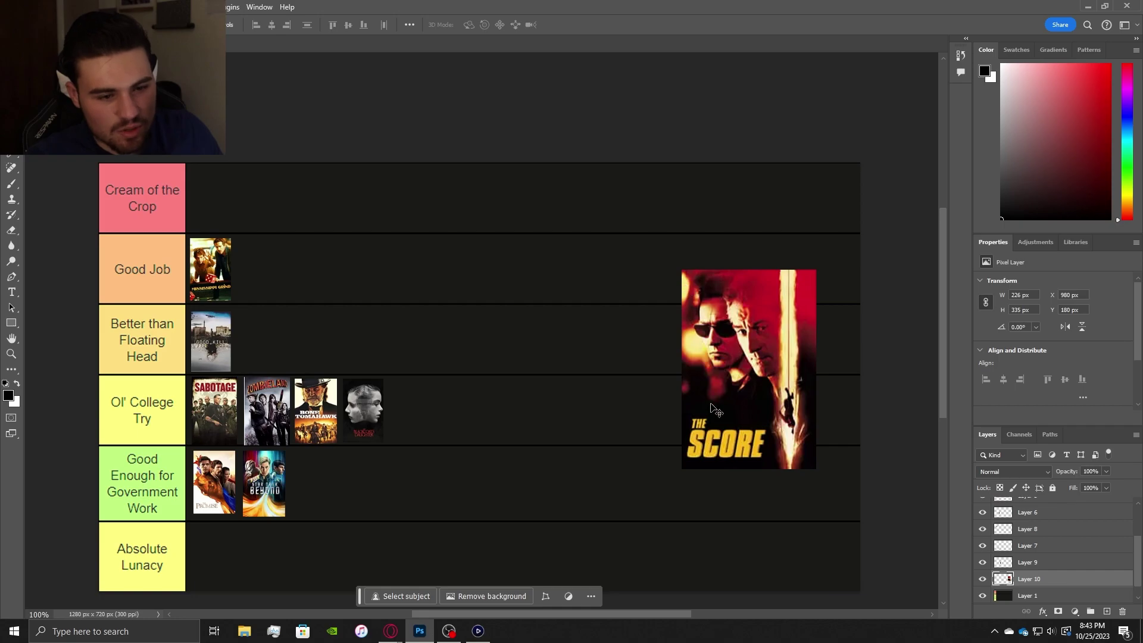
# - Shrink The Score poster and place it in the Good Enough for Government Work row
pyautogui.hotkey('ctrl', 't')
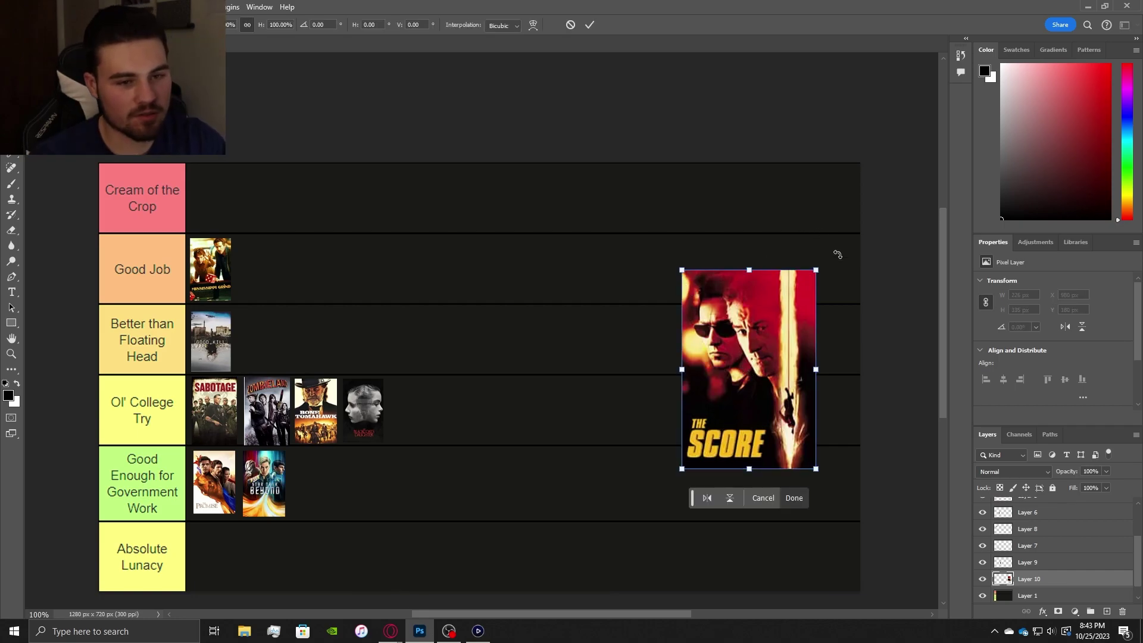
pyautogui.moveTo(816, 270); pyautogui.dragTo(716, 405)
pyautogui.moveTo(674, 445); pyautogui.dragTo(317, 484)
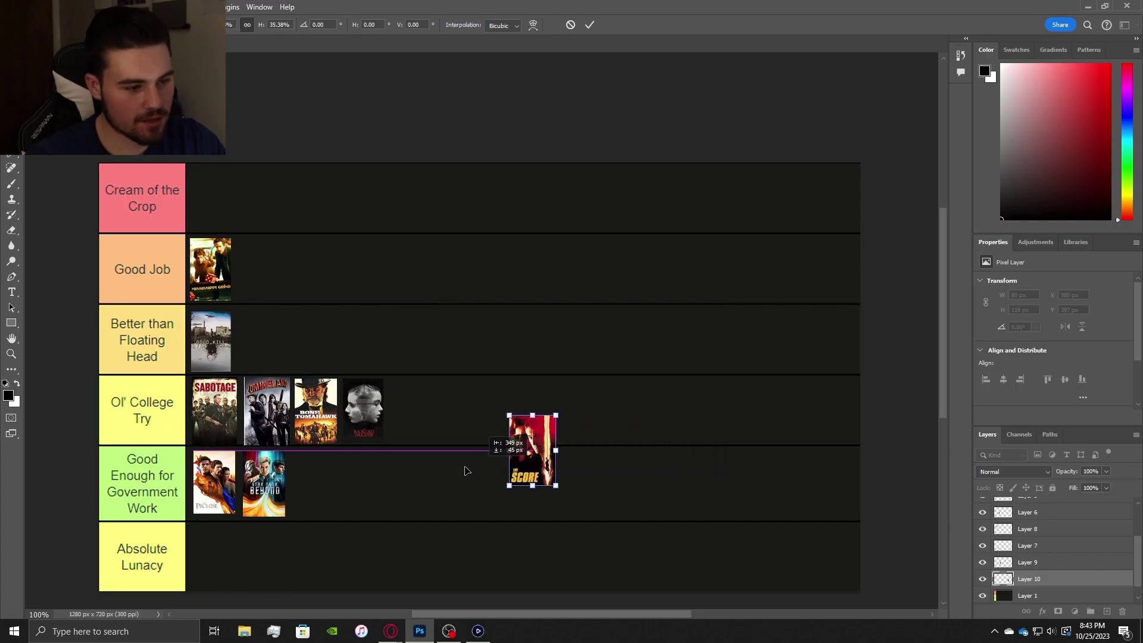
pyautogui.press('Return')
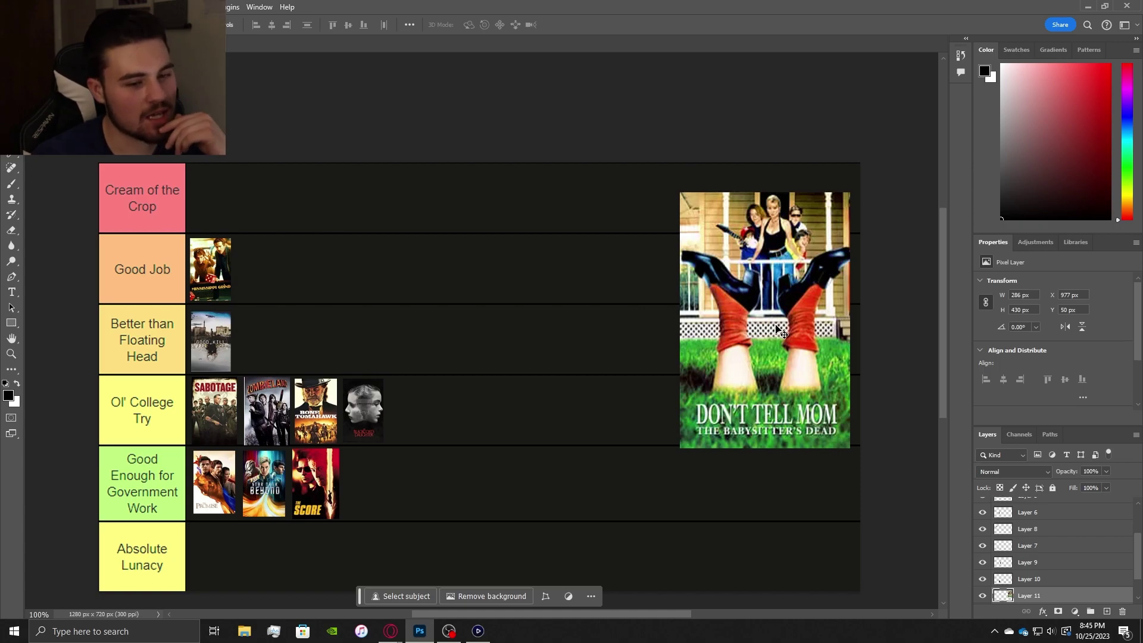
# - Shrink Don't Tell Mom the Babysitter's Dead into the Better than Floating Head row, then return to Opera
pyautogui.hotkey('ctrl', 't')
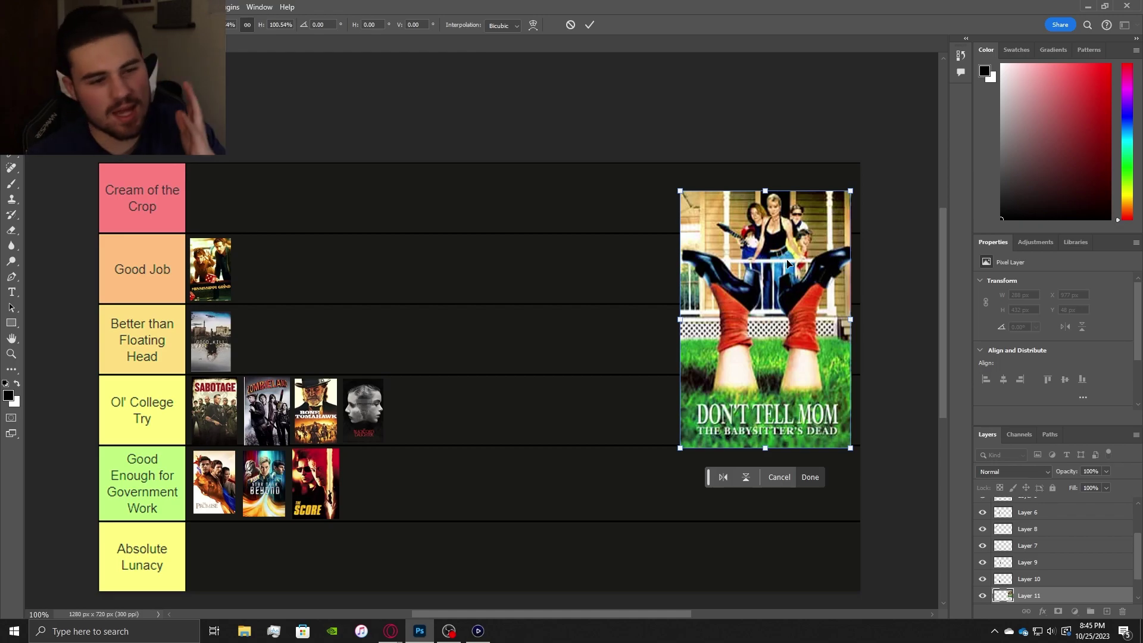
pyautogui.moveTo(680, 190); pyautogui.dragTo(774, 327)
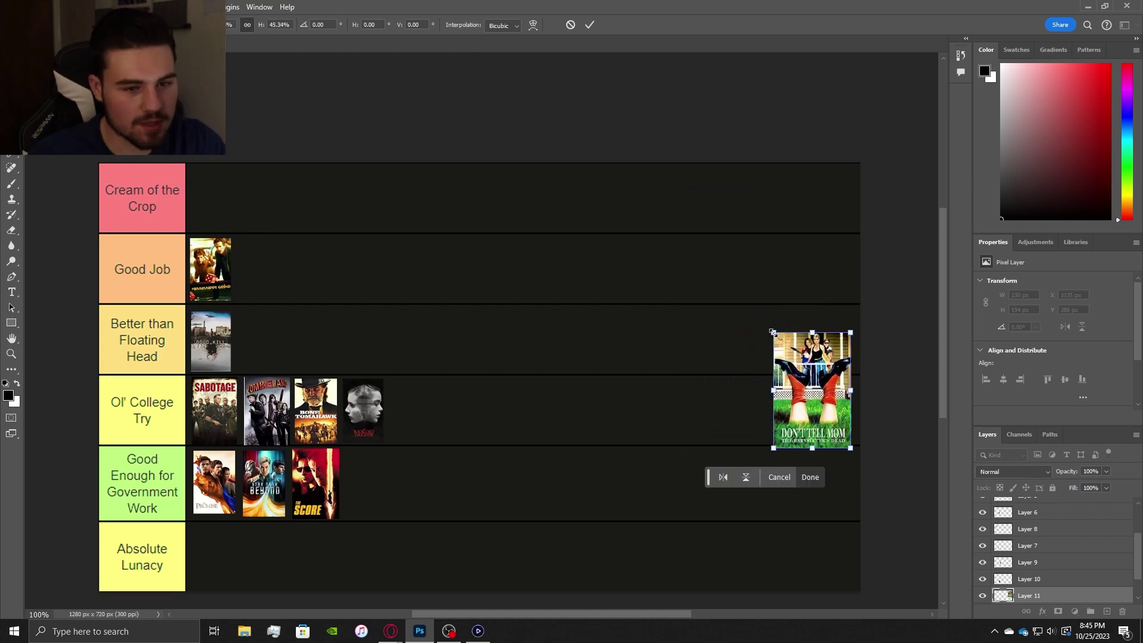
pyautogui.moveTo(809, 400); pyautogui.dragTo(279, 336)
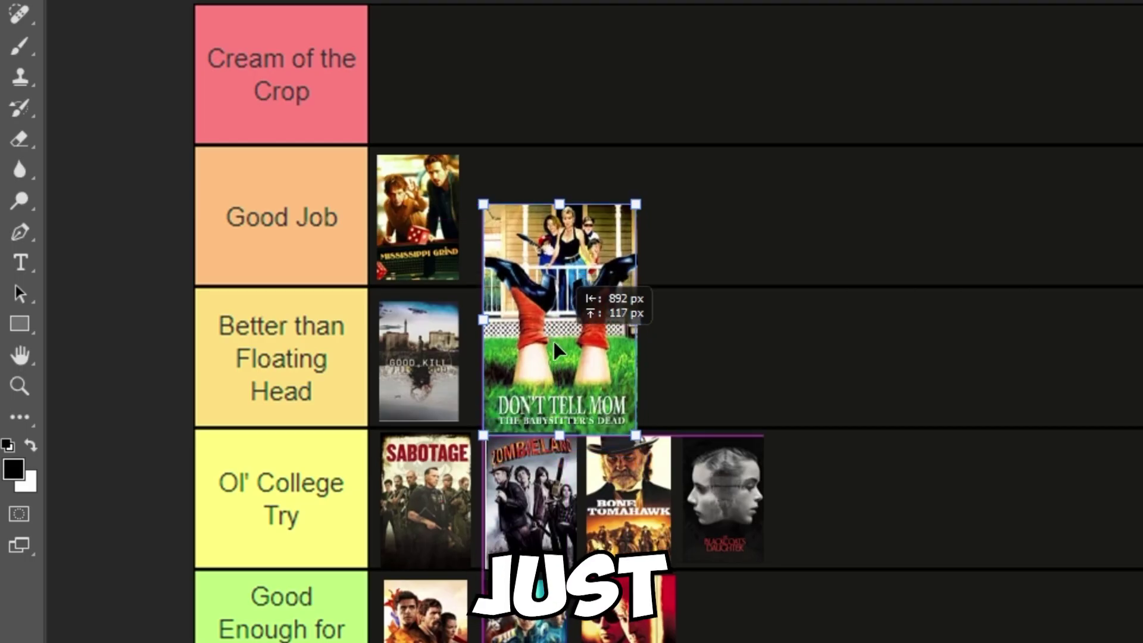
pyautogui.moveTo(553, 340); pyautogui.dragTo(525, 349)
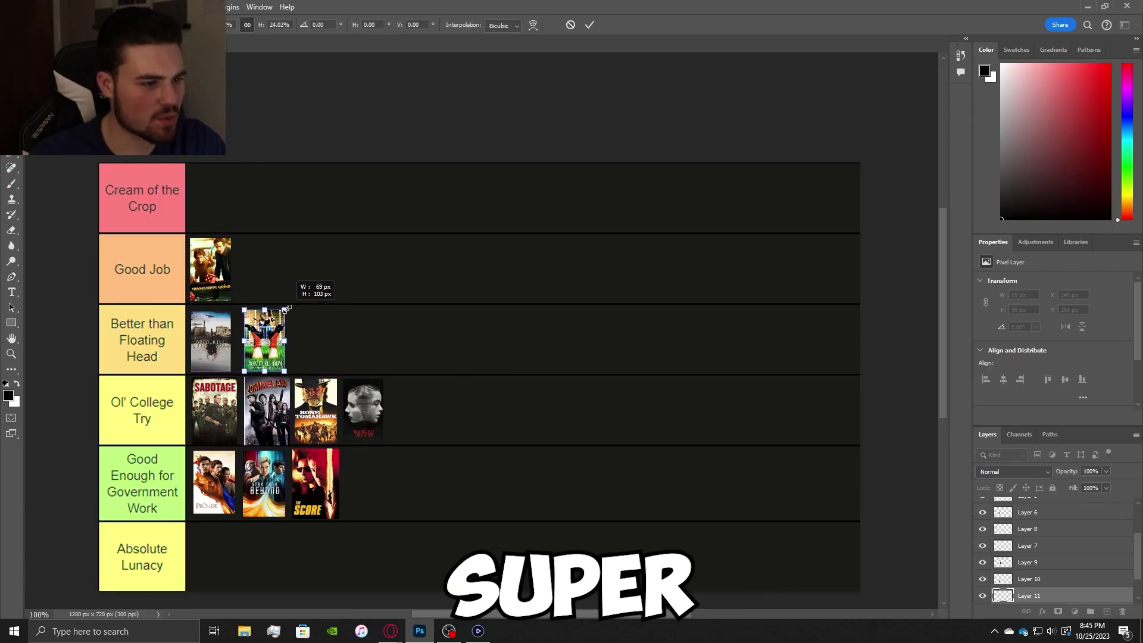
pyautogui.hotkey('alt', 'Tab')
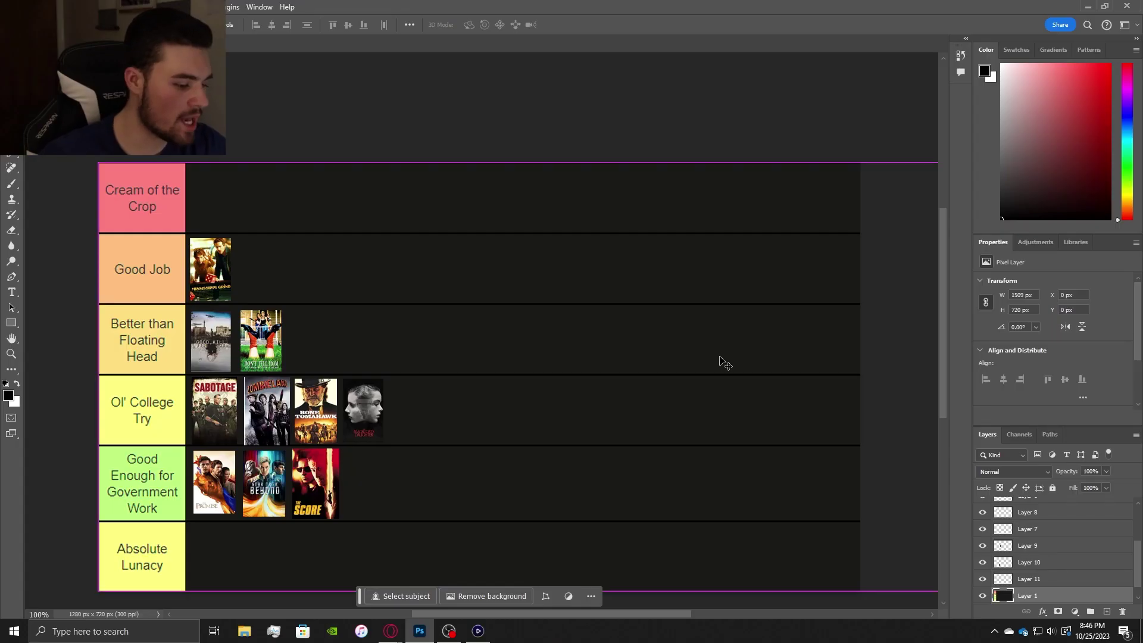
# - Paste the Detachment poster and position it on the canvas
pyautogui.hotkey('ctrl', 'v')
pyautogui.moveTo(725, 364); pyautogui.dragTo(835, 222)
pyautogui.press('Return')
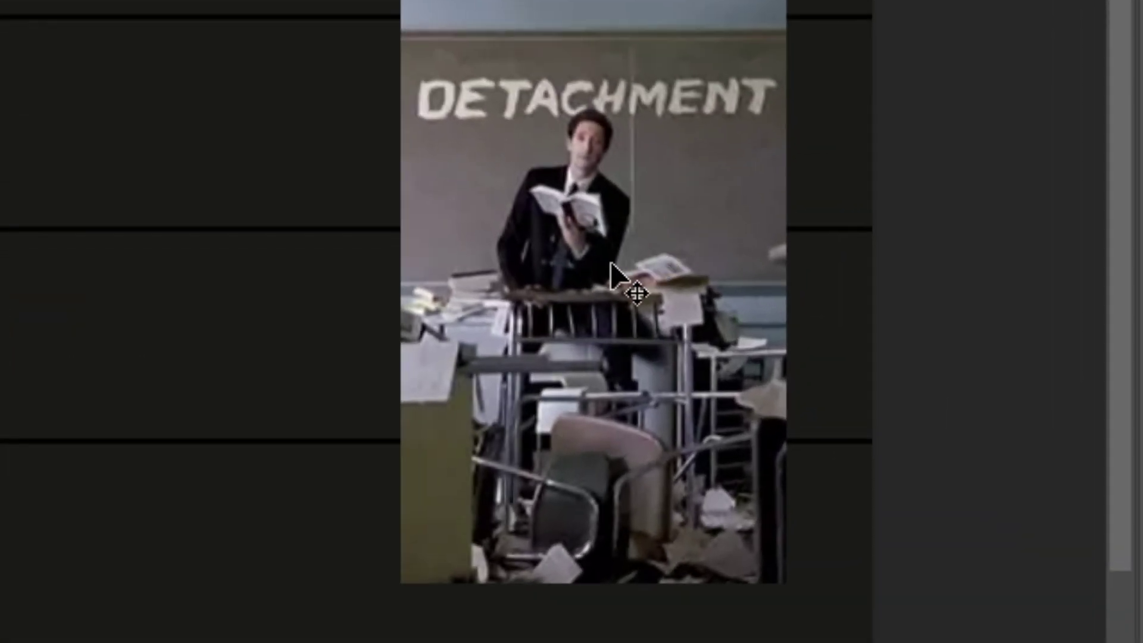
# - Shrink Detachment into the Good Job row beside Mississippi Grind, then begin shrinking Heartbreakers
pyautogui.moveTo(778, 321); pyautogui.dragTo(765, 339)
pyautogui.moveTo(584, 337); pyautogui.dragTo(584, 337)
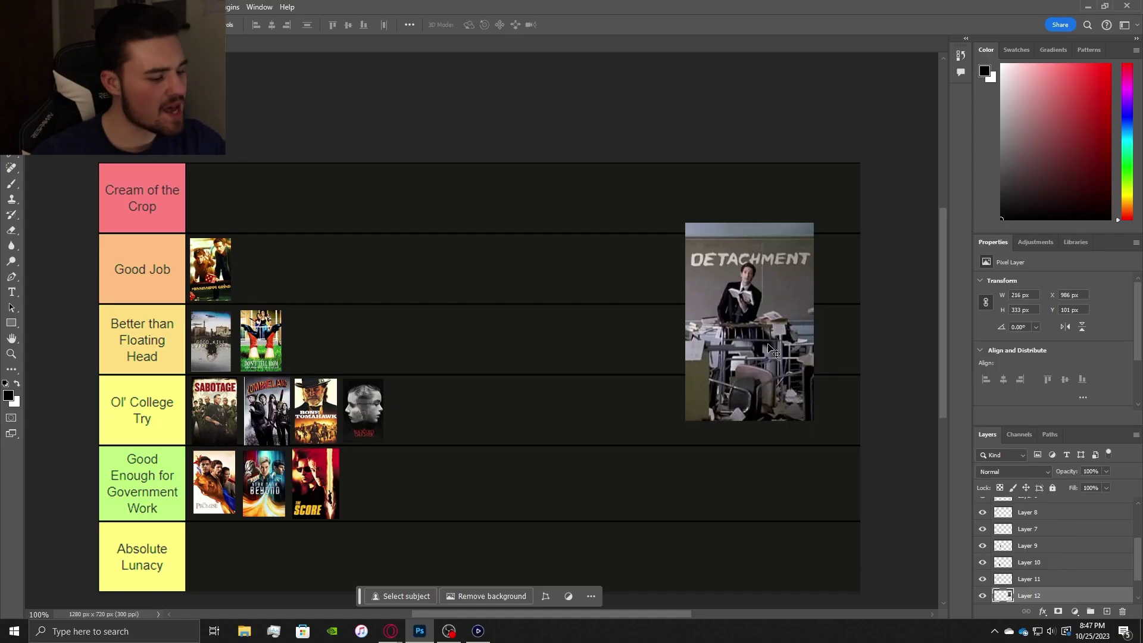
pyautogui.hotkey('ctrl', 't')
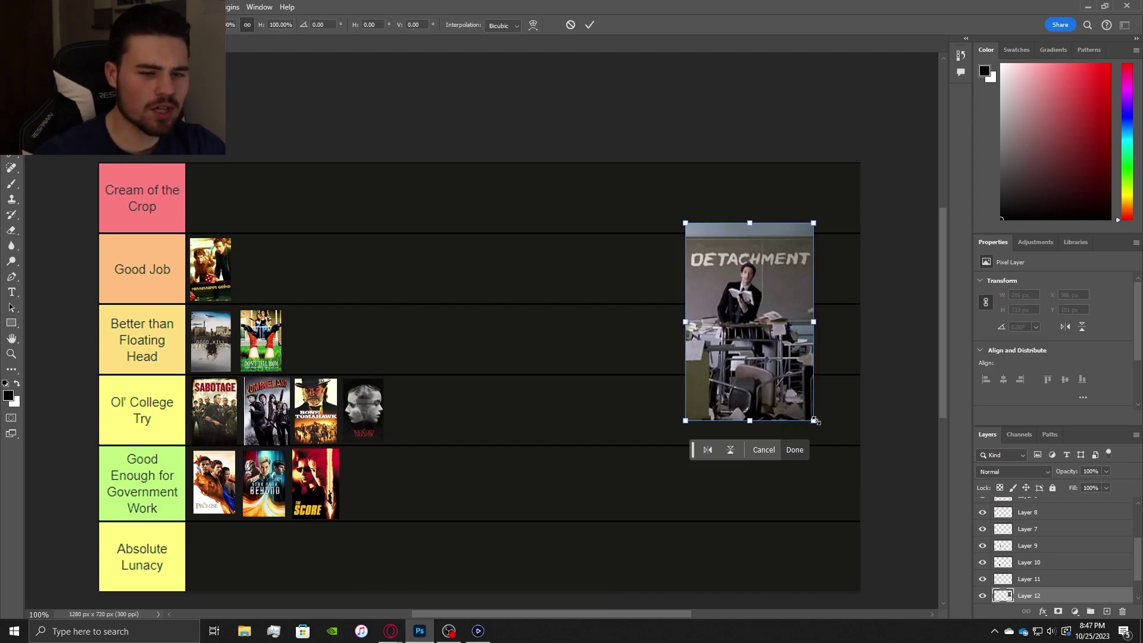
pyautogui.moveTo(814, 421); pyautogui.dragTo(283, 237)
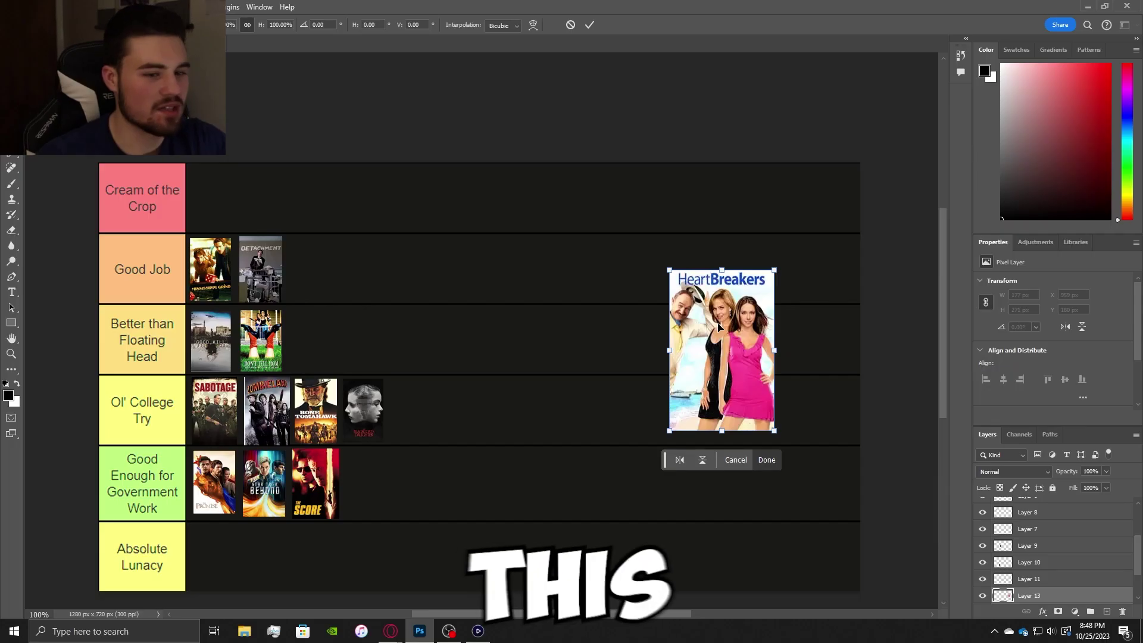
pyautogui.moveTo(774, 270); pyautogui.dragTo(721, 353)
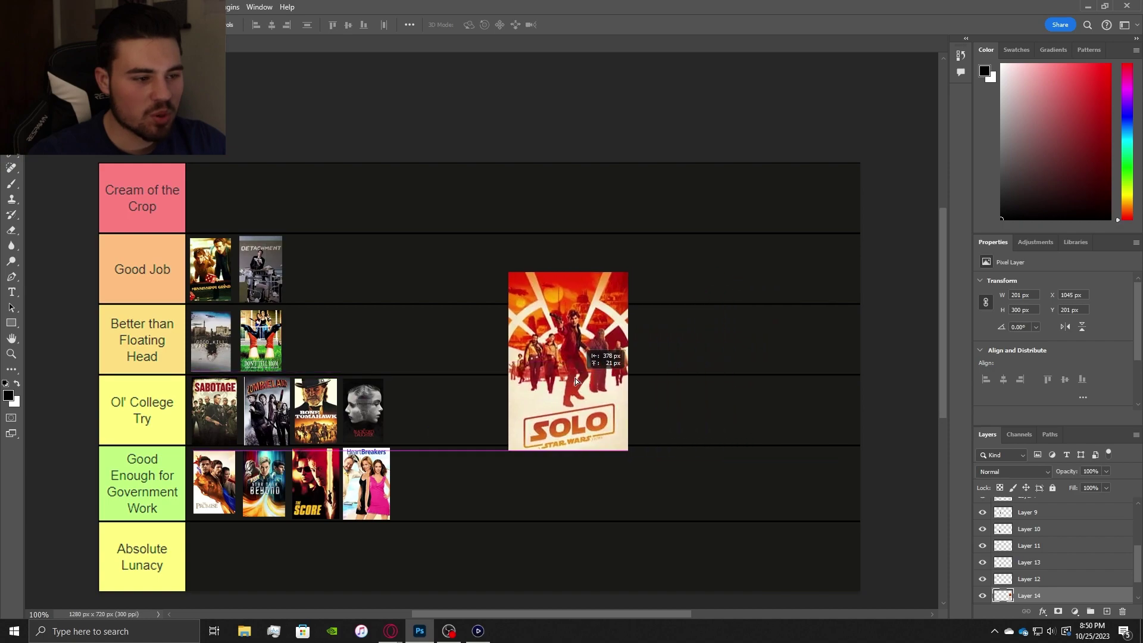
# - Drag the pasted Solo poster onto the tier list and begin scaling it
pyautogui.moveTo(586, 373); pyautogui.dragTo(531, 362)
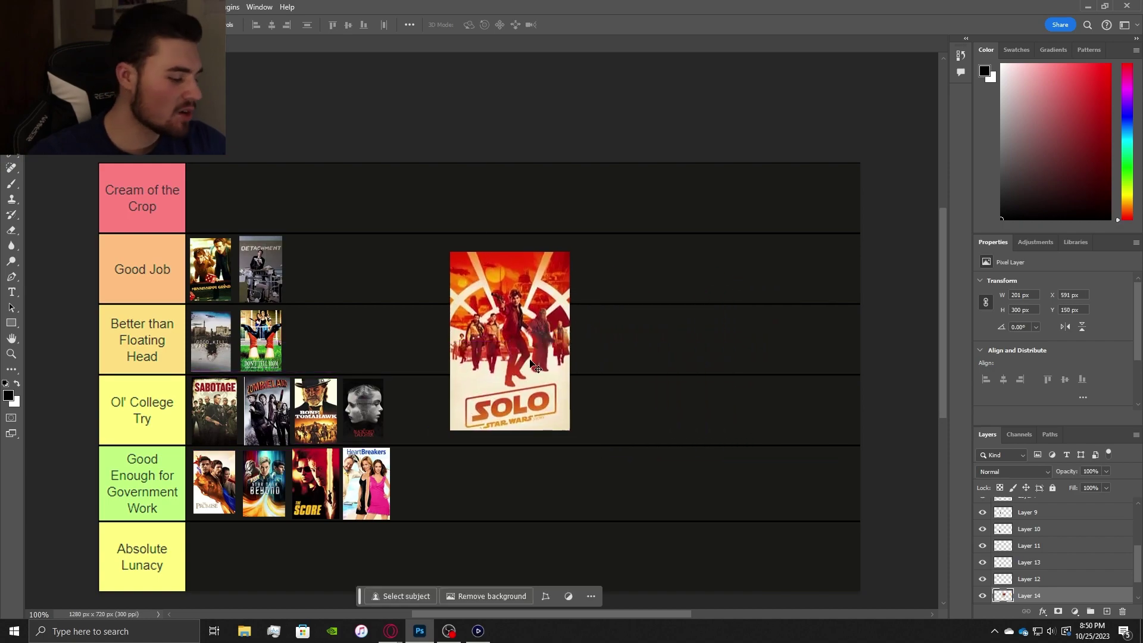
pyautogui.hotkey('ctrl', 't')
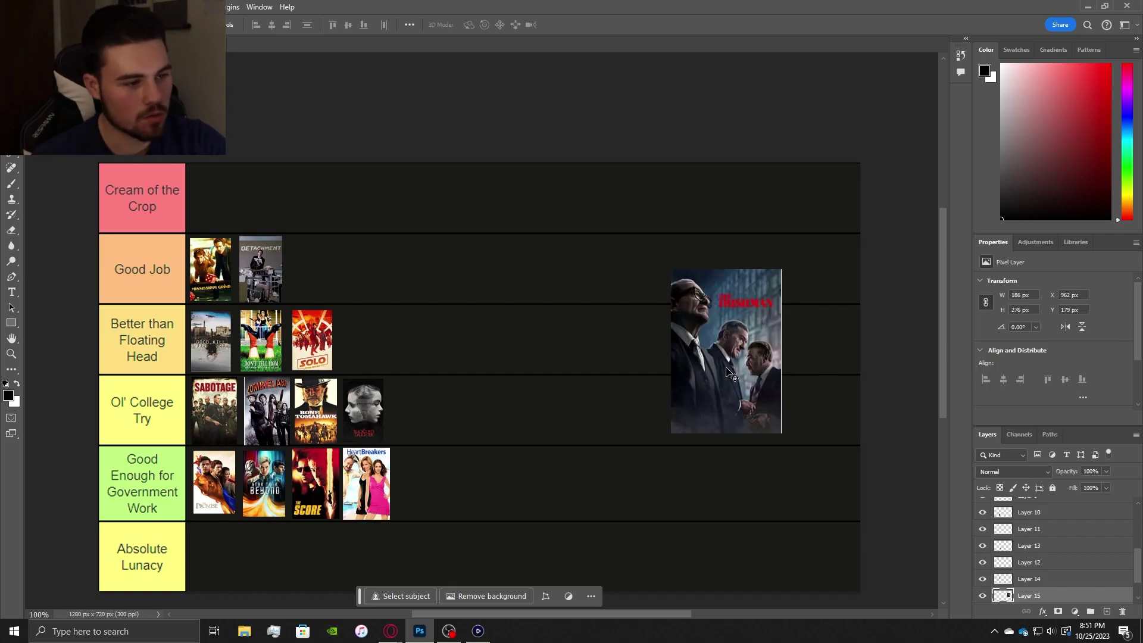
# - Scale The Irishman poster to about 40% and move it left toward the tier rows
pyautogui.hotkey('ctrl', 't')
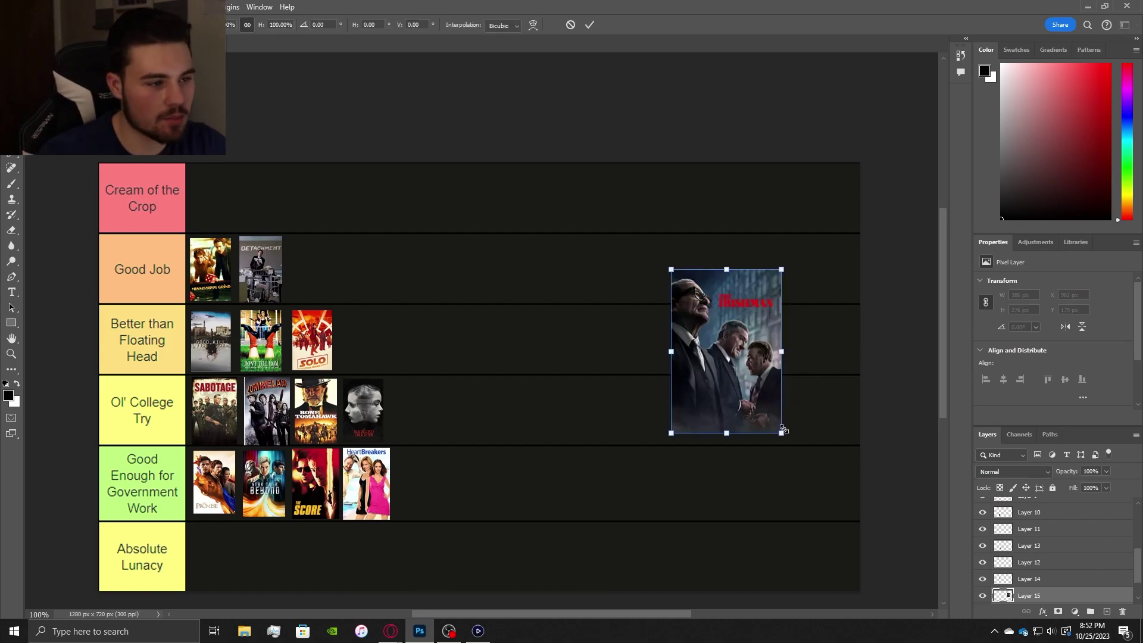
pyautogui.moveTo(784, 430); pyautogui.dragTo(724, 348)
pyautogui.moveTo(702, 280); pyautogui.dragTo(506, 301)
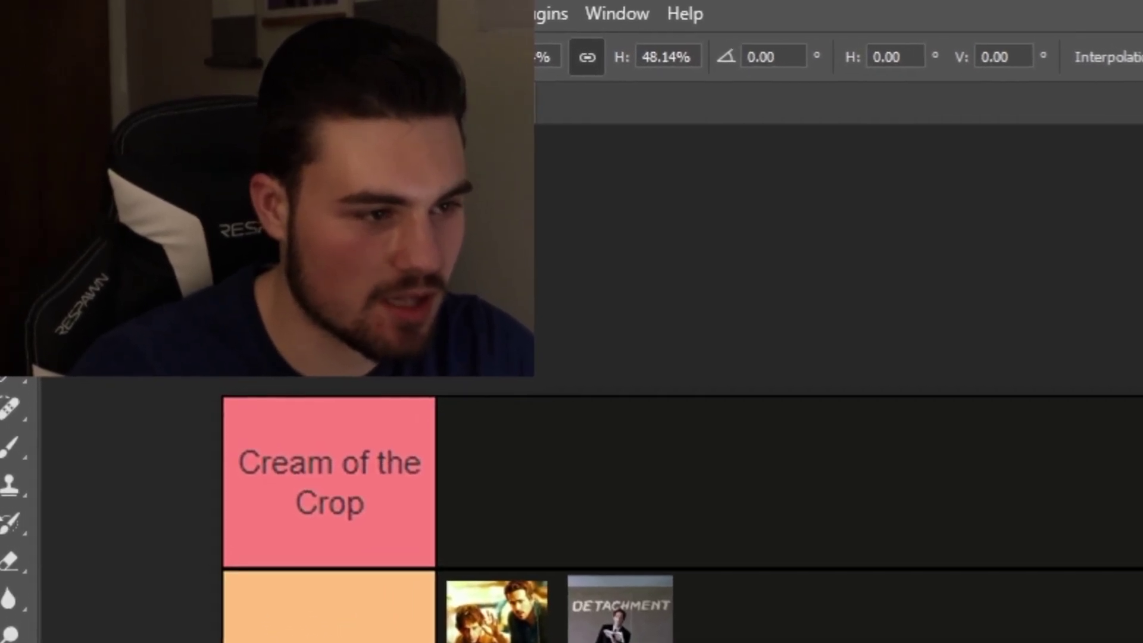
pyautogui.moveTo(546, 642); pyautogui.dragTo(529, 629)
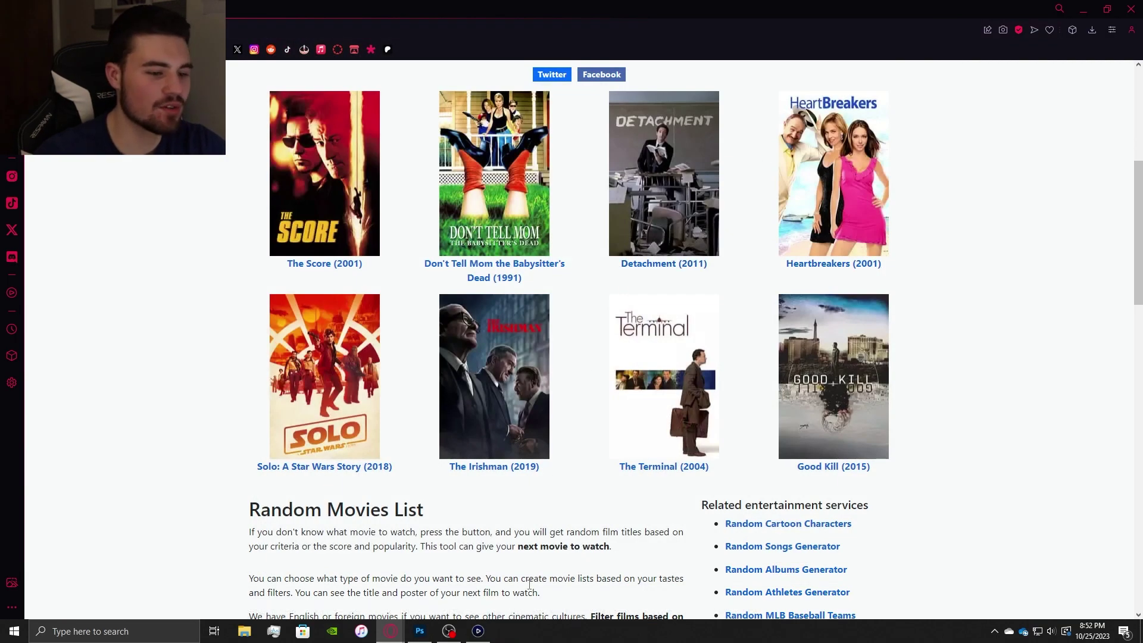
# - Paste The Terminal poster into the tier list and shrink it from its corner
pyautogui.click(420, 632)
pyautogui.hotkey('ctrl', 'v')
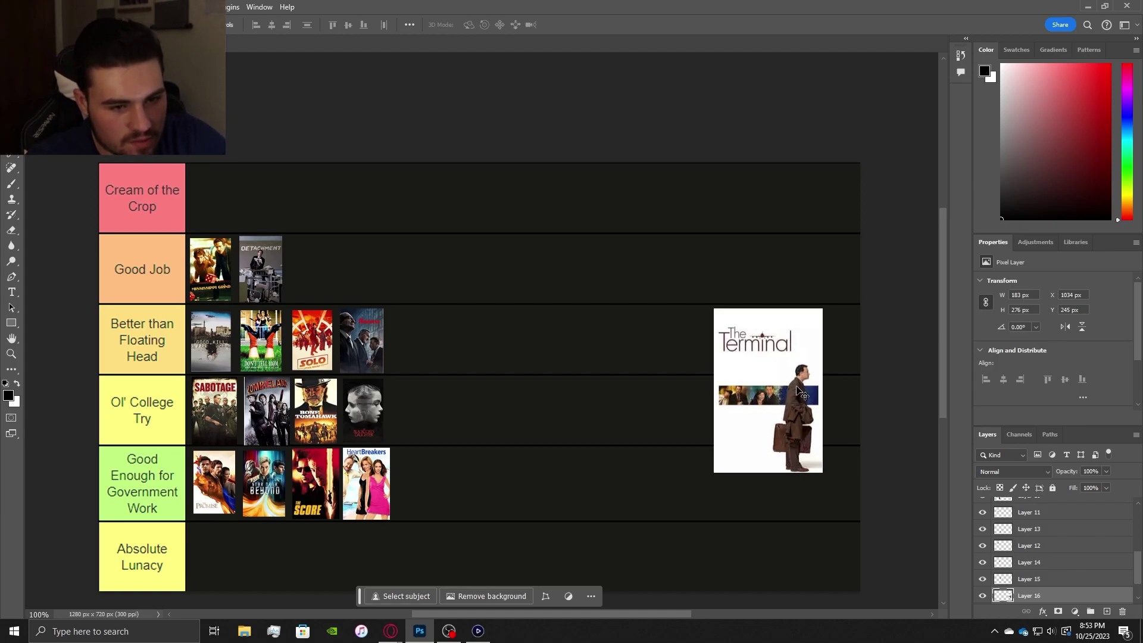
pyautogui.hotkey('ctrl', 't')
pyautogui.moveTo(823, 308); pyautogui.dragTo(410, 415)
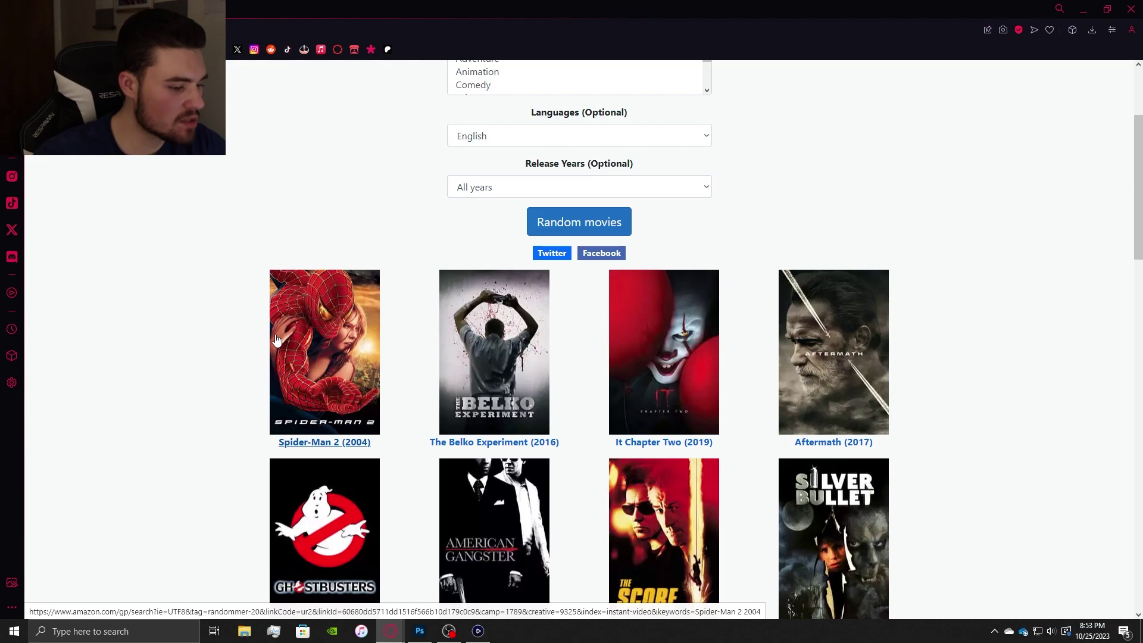
# - Snip the Spider-Man 2 poster, shrink it and place it in the Good Job row
pyautogui.press('super+shift+s')
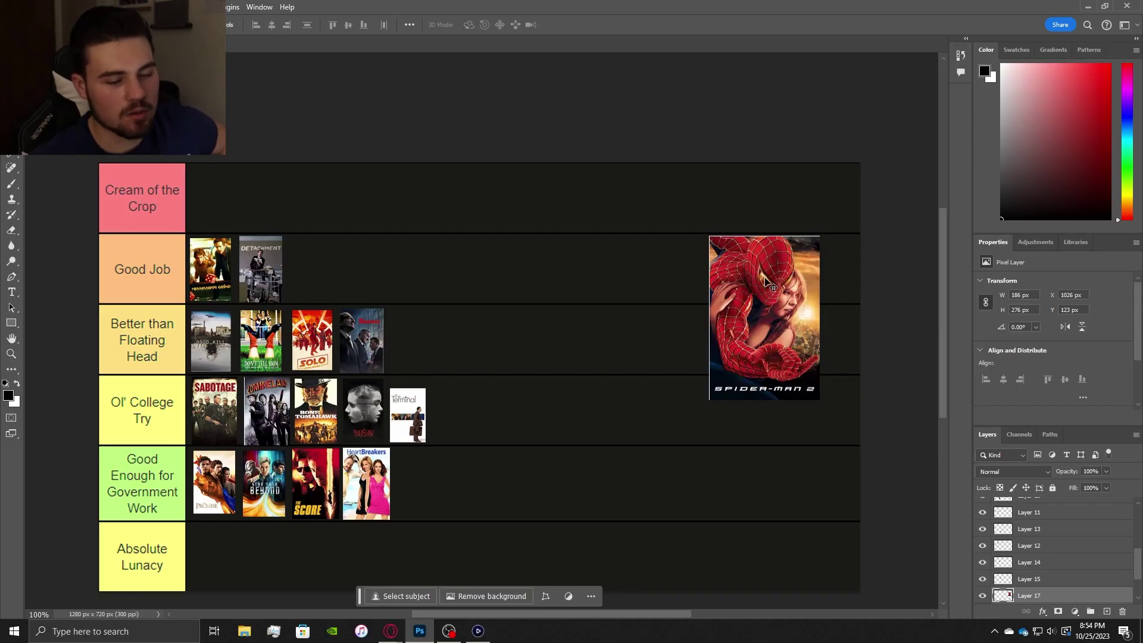
pyautogui.moveTo(767, 283); pyautogui.dragTo(786, 283)
pyautogui.hotkey('ctrl', 't')
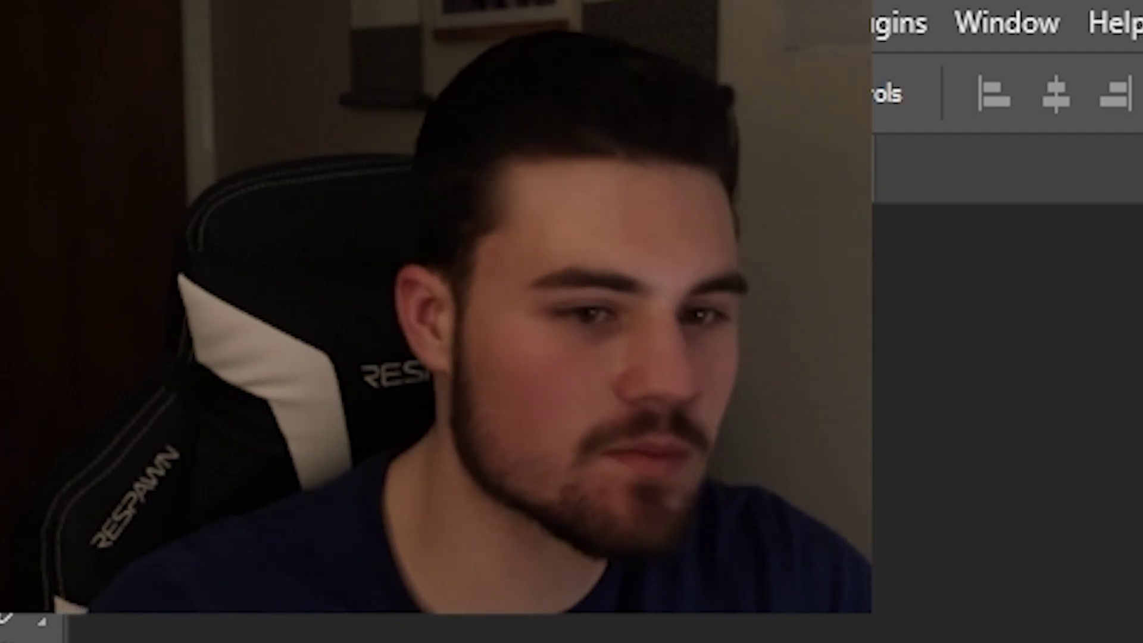
pyautogui.moveTo(840, 400); pyautogui.dragTo(809, 368)
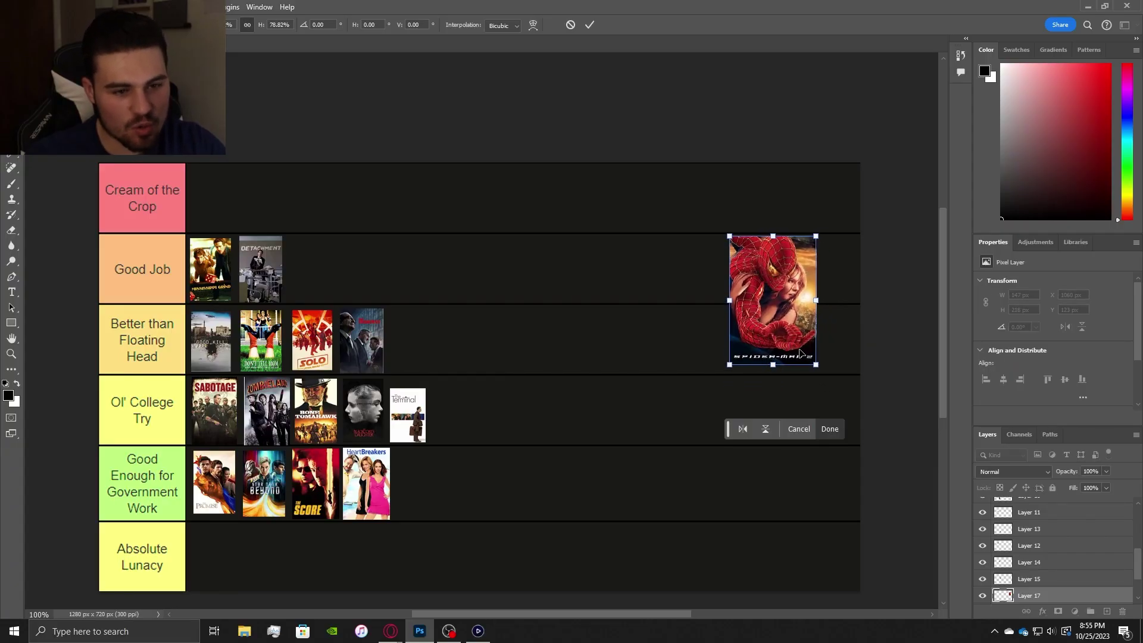
pyautogui.moveTo(816, 364); pyautogui.dragTo(313, 273)
pyautogui.press('Return')
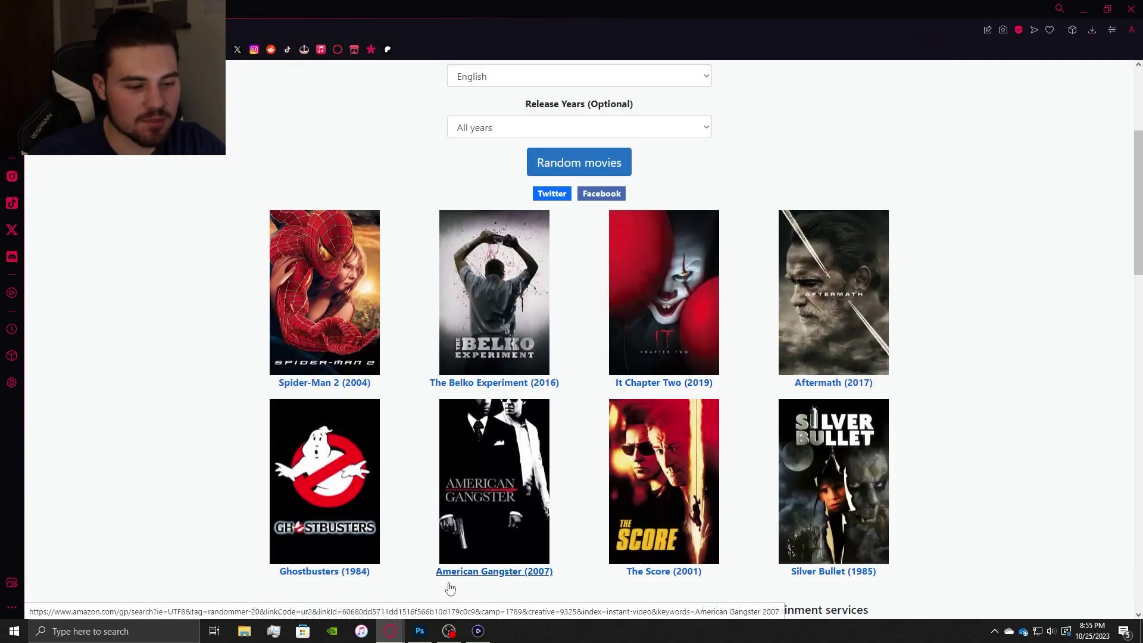
# - Paste The Belko Experiment poster into the tier list and start shrinking it from a corner
pyautogui.click(420, 631)
pyautogui.hotkey('ctrl', 'v')
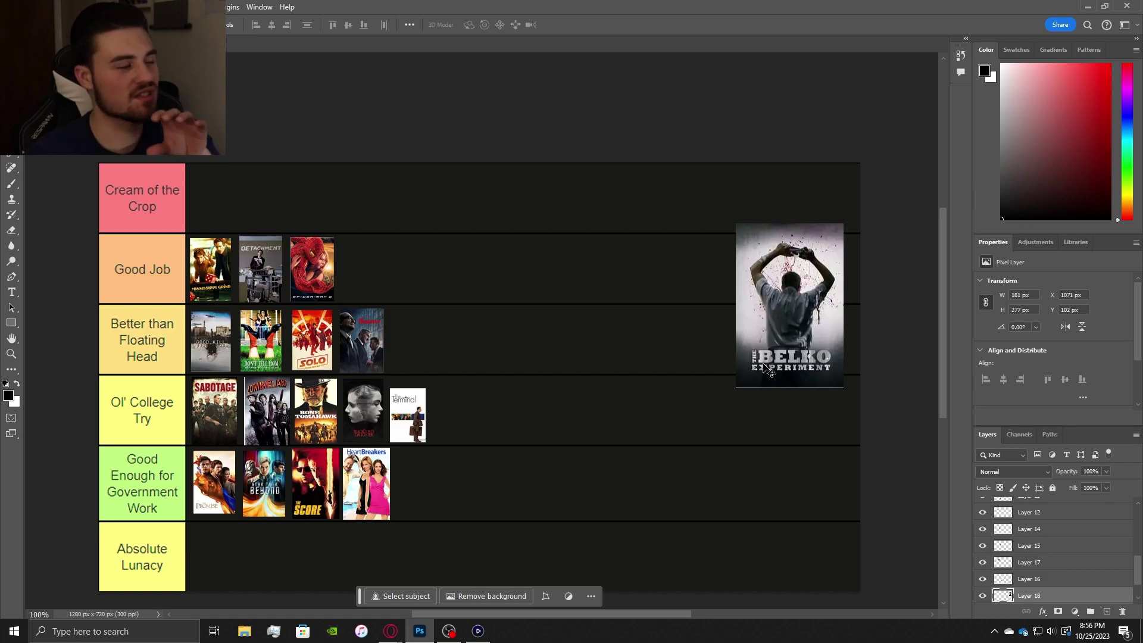
pyautogui.hotkey('ctrl', 't')
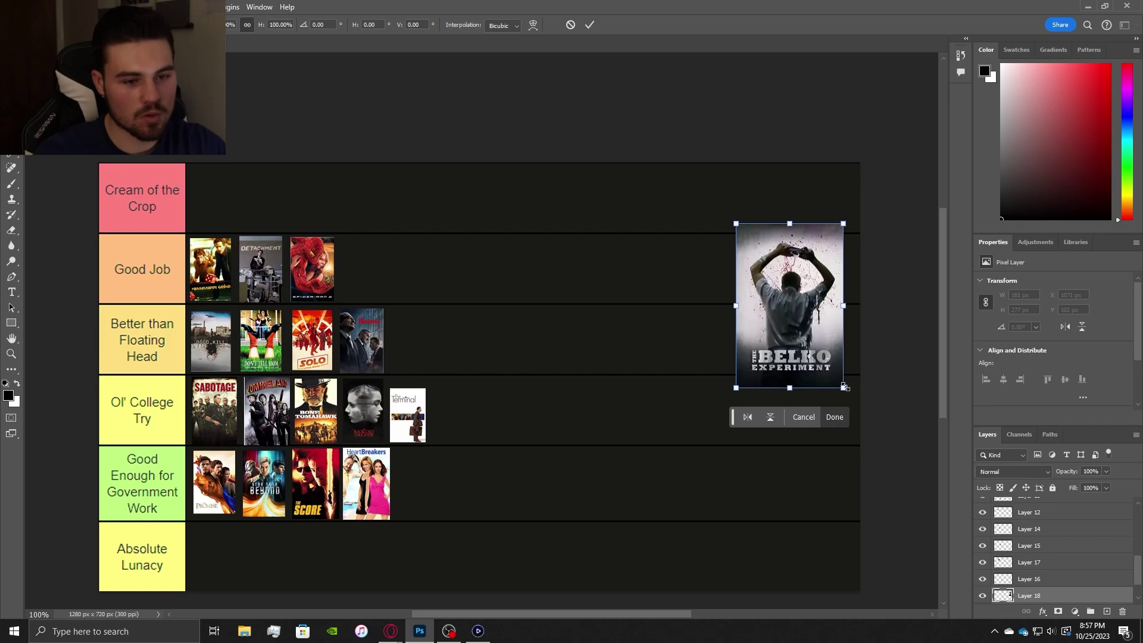
pyautogui.moveTo(843, 387); pyautogui.dragTo(816, 330)
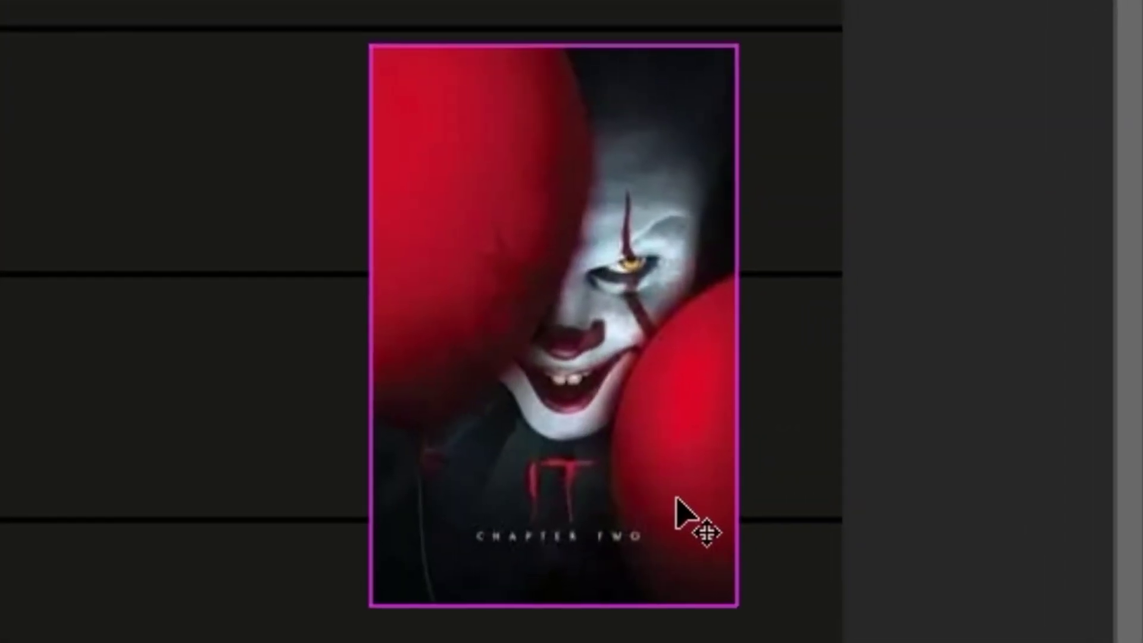
# - Shrink It Chapter Two into Better than Floating Head and snip the Aftermath poster from the results page
pyautogui.click(809, 366)
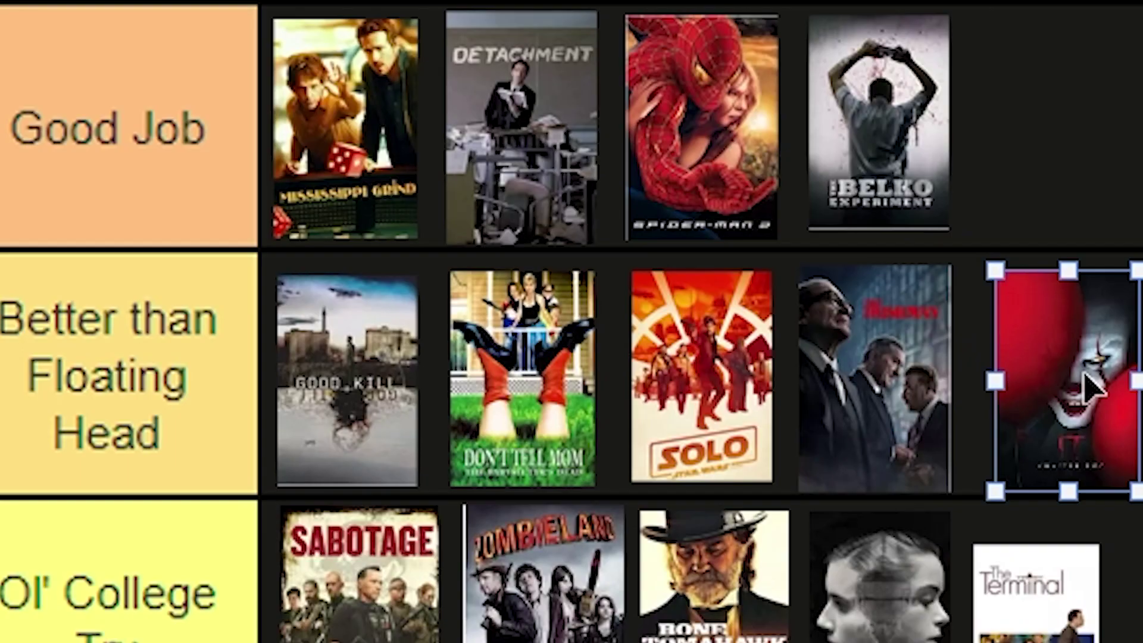
pyautogui.moveTo(1092, 376); pyautogui.dragTo(1071, 375)
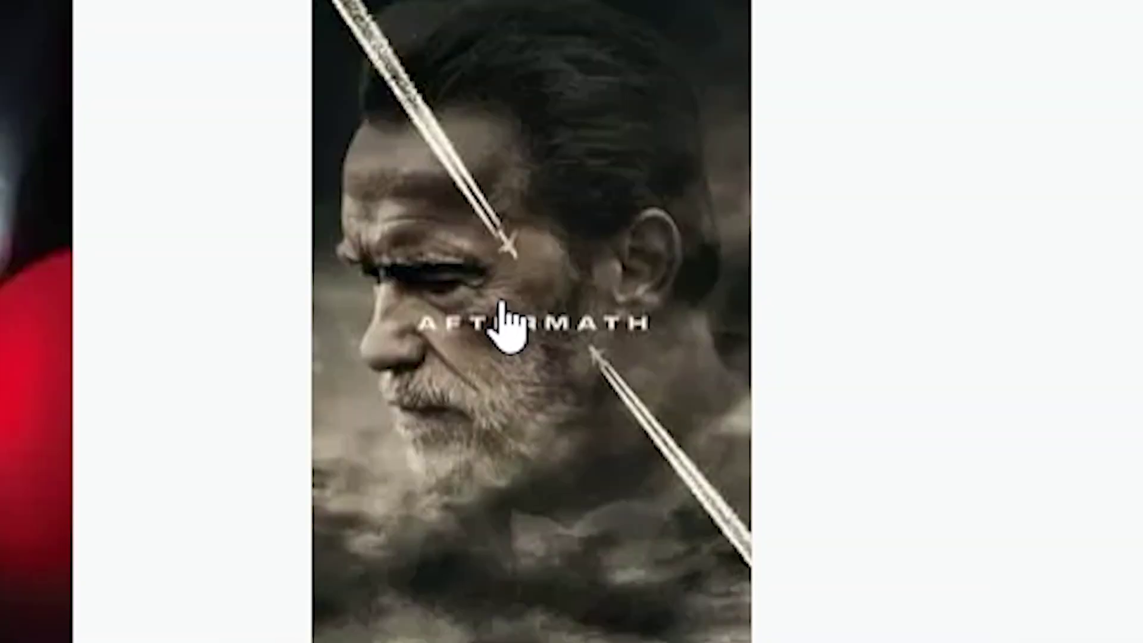
pyautogui.press('super+shift+s')
pyautogui.moveTo(779, 210); pyautogui.dragTo(888, 374)
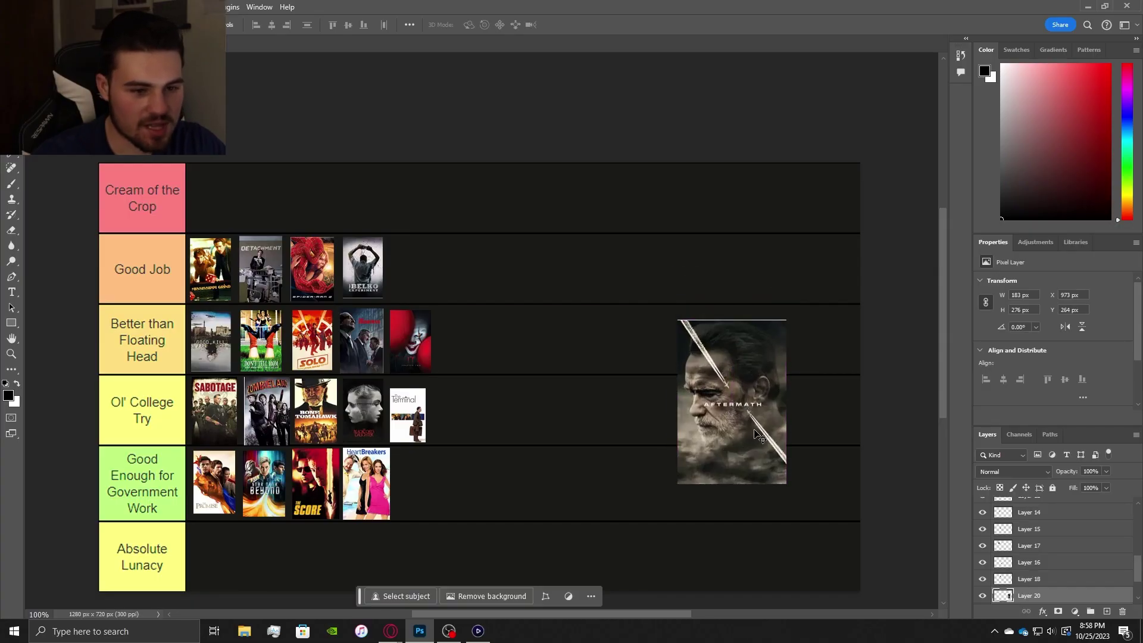
# - Move the Aftermath poster toward the rows and shrink it into Absolute Lunacy
pyautogui.moveTo(760, 436); pyautogui.dragTo(703, 364)
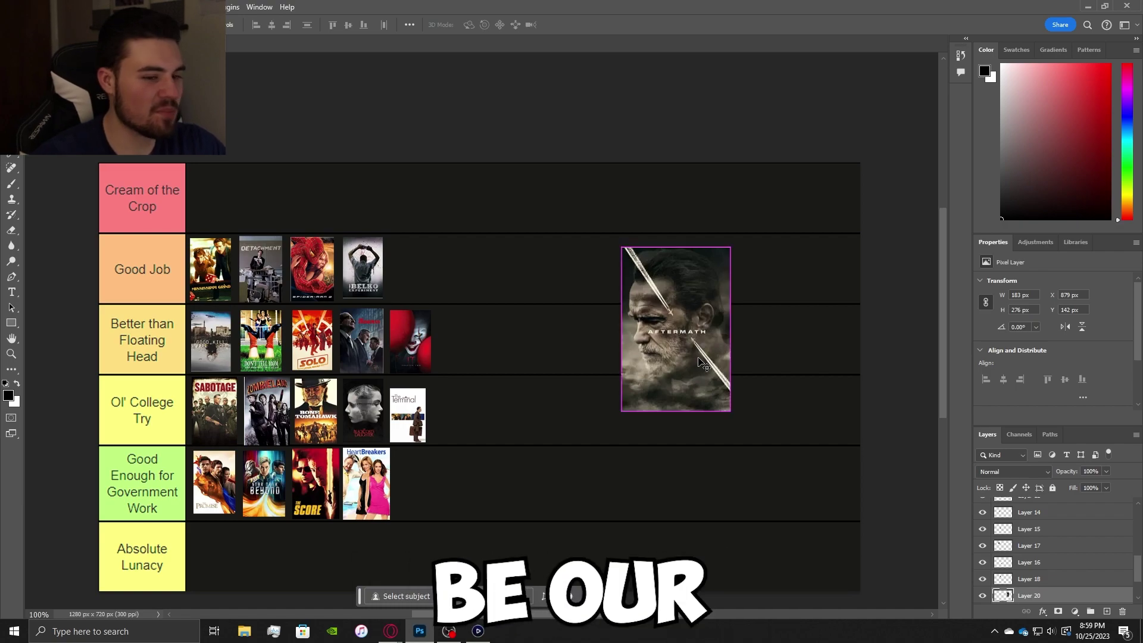
pyautogui.hotkey('ctrl', 't')
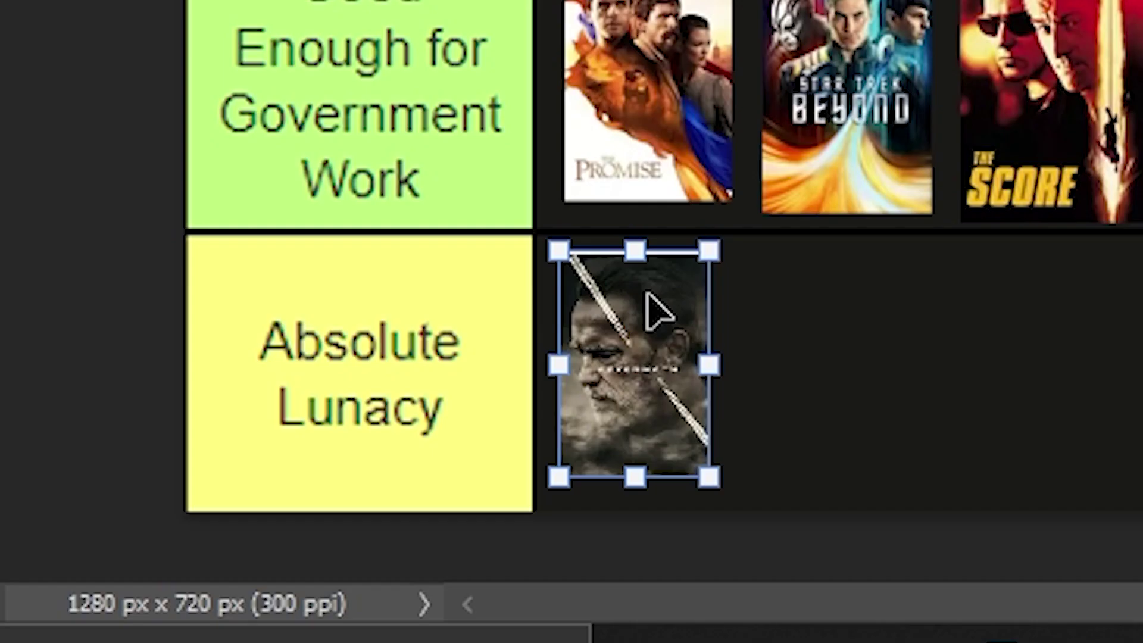
pyautogui.press('Return')
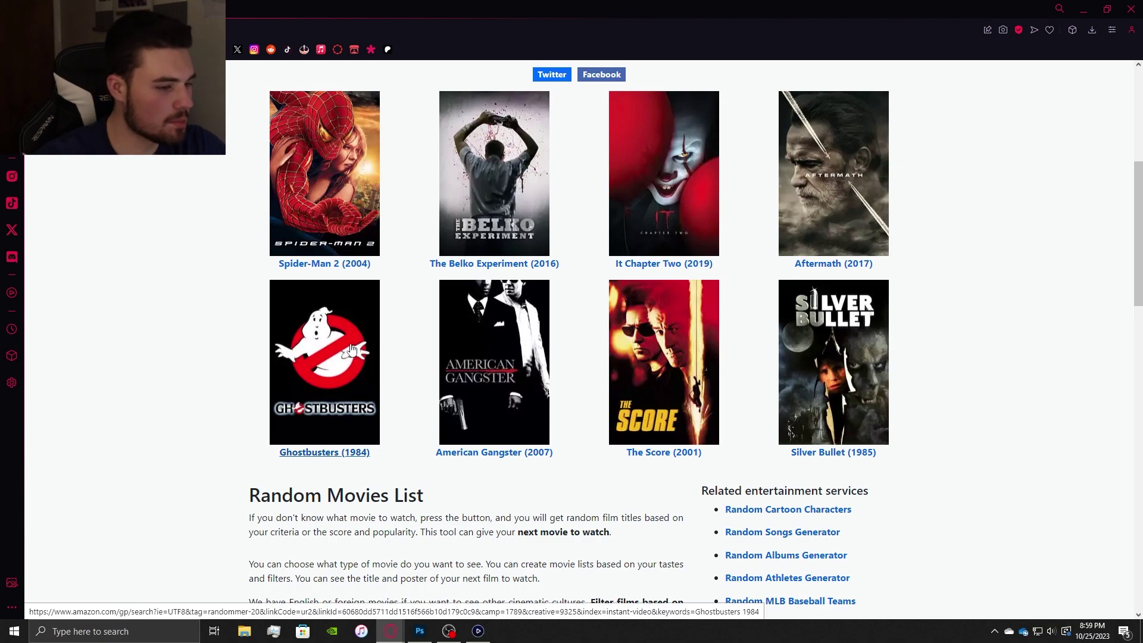
# - Paste Ghostbusters, scale it to about 42%, and place it beside Belko in Good Job
pyautogui.press('super+shift+s')
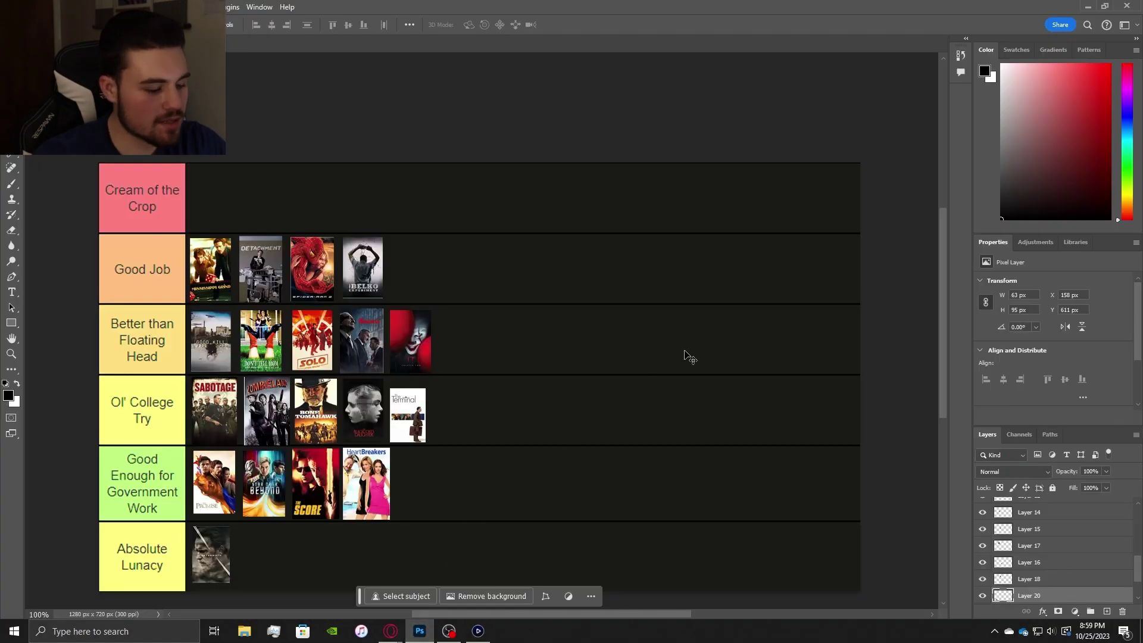
pyautogui.hotkey('ctrl', 'v')
pyautogui.moveTo(480, 384); pyautogui.dragTo(767, 335)
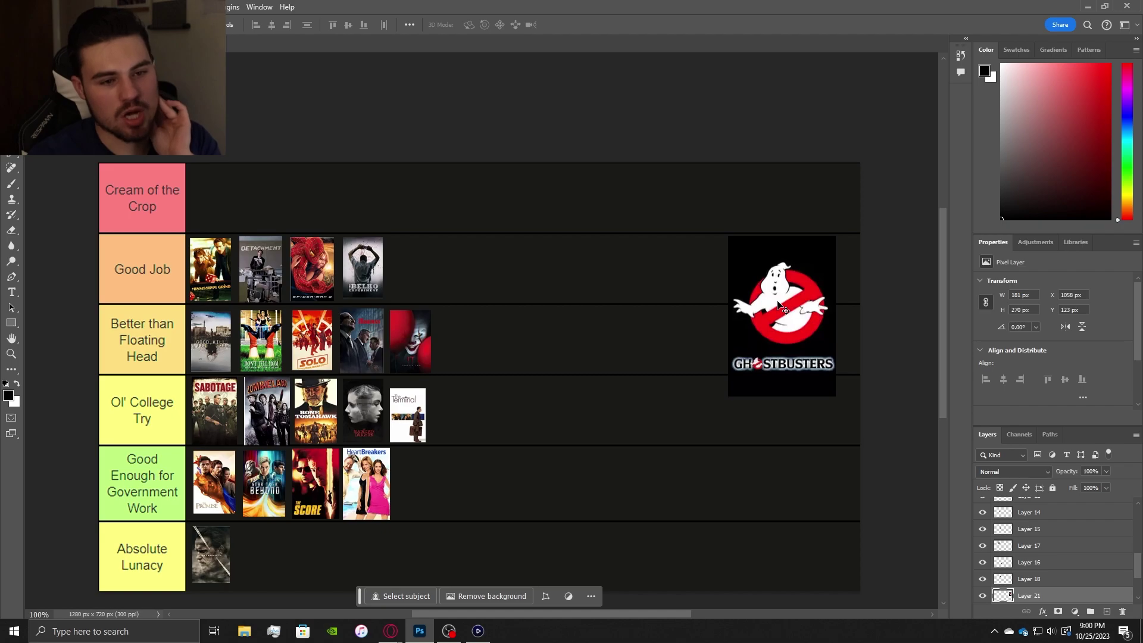
pyautogui.hotkey('ctrl', 't')
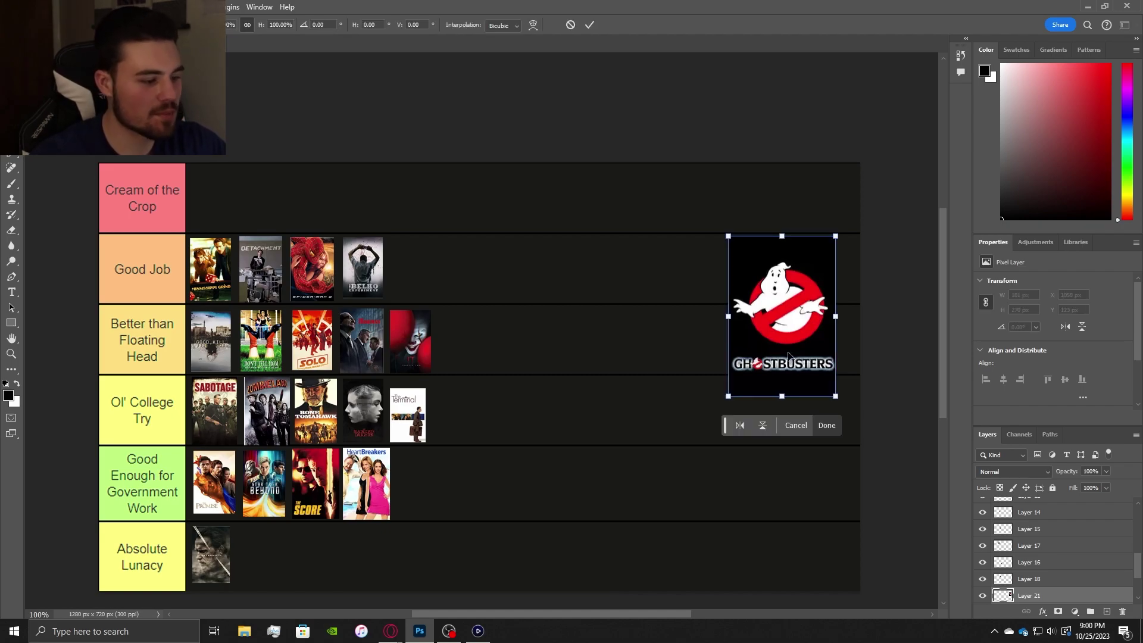
pyautogui.moveTo(836, 396); pyautogui.dragTo(774, 303)
pyautogui.moveTo(769, 290); pyautogui.dragTo(427, 253)
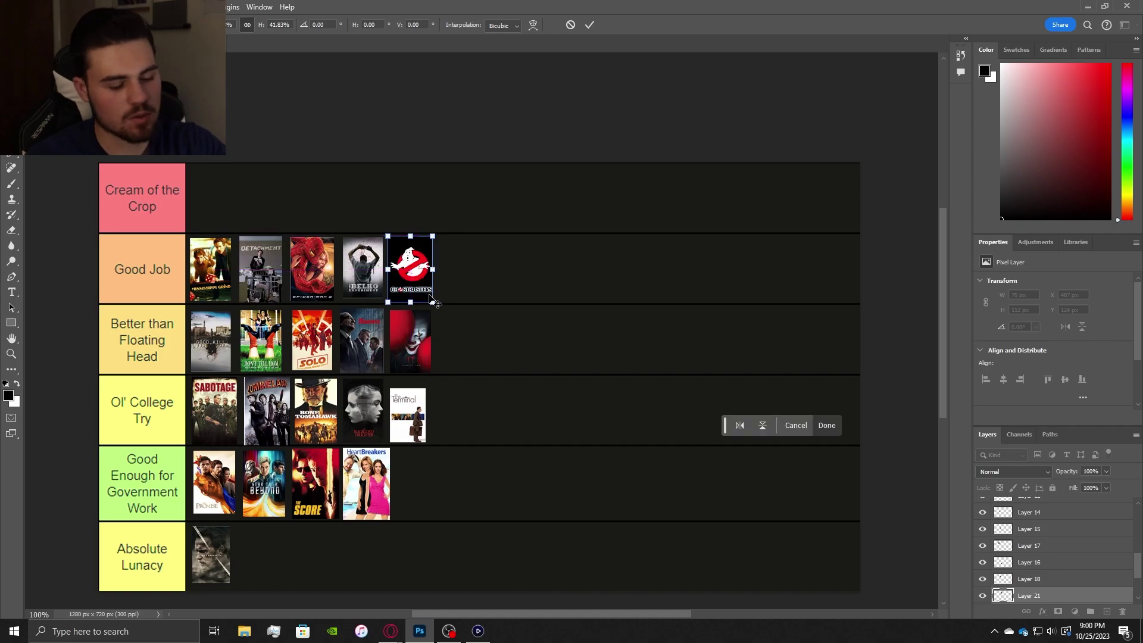
pyautogui.press('Return')
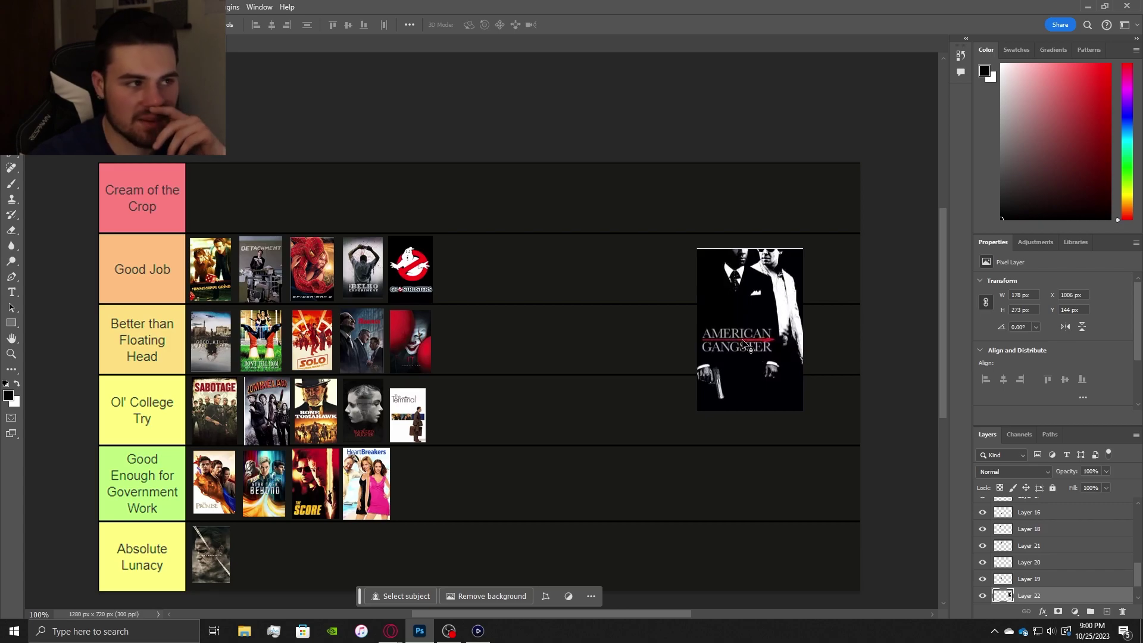
# - Scale American Gangster to about 37% and place it after The Terminal in Ol' College Try
pyautogui.moveTo(734, 339); pyautogui.dragTo(636, 414)
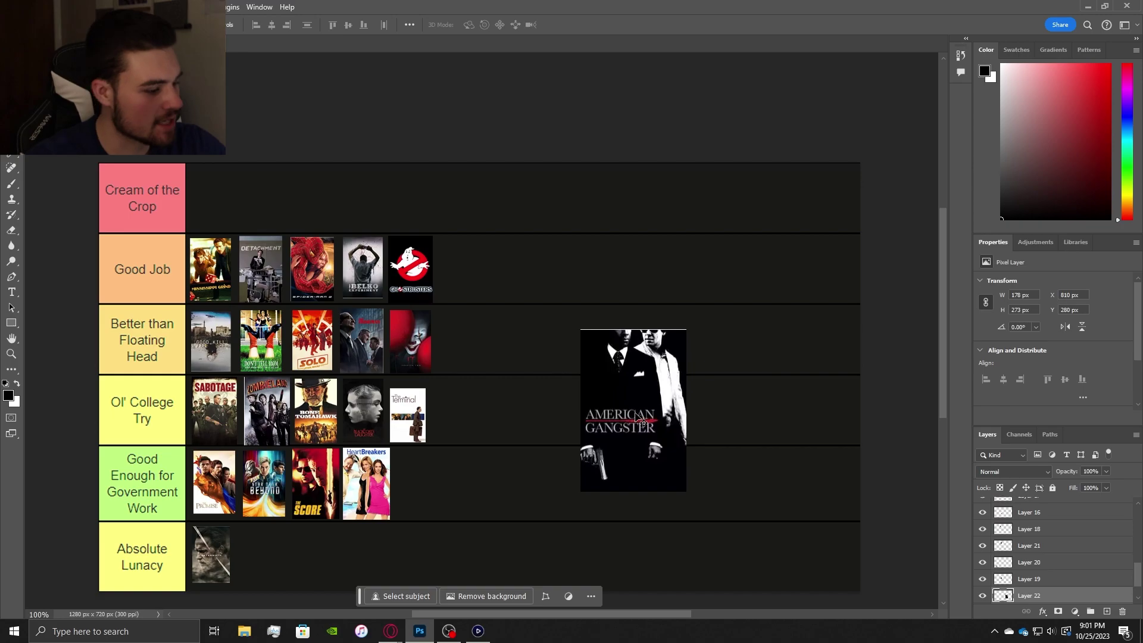
pyautogui.hotkey('ctrl', 't')
pyautogui.moveTo(686, 492); pyautogui.dragTo(619, 390)
pyautogui.moveTo(600, 361); pyautogui.dragTo(449, 400)
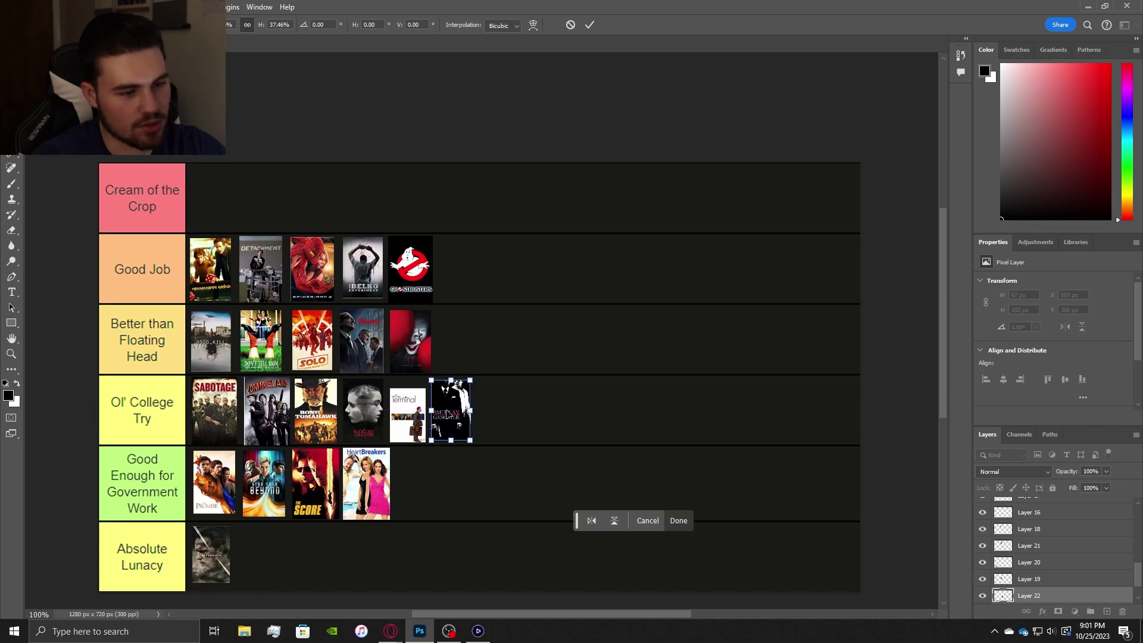
pyautogui.press('Return')
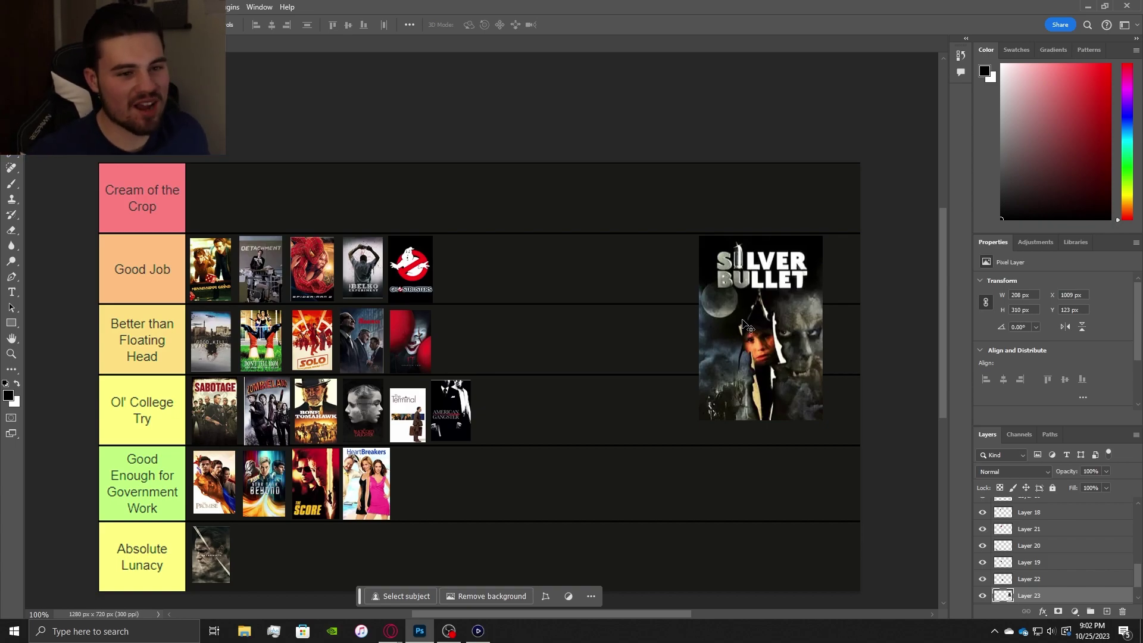
# - Scale Silver Bullet to 45% and move it beside Aftermath in Absolute Lunacy
pyautogui.hotkey('ctrl', 't')
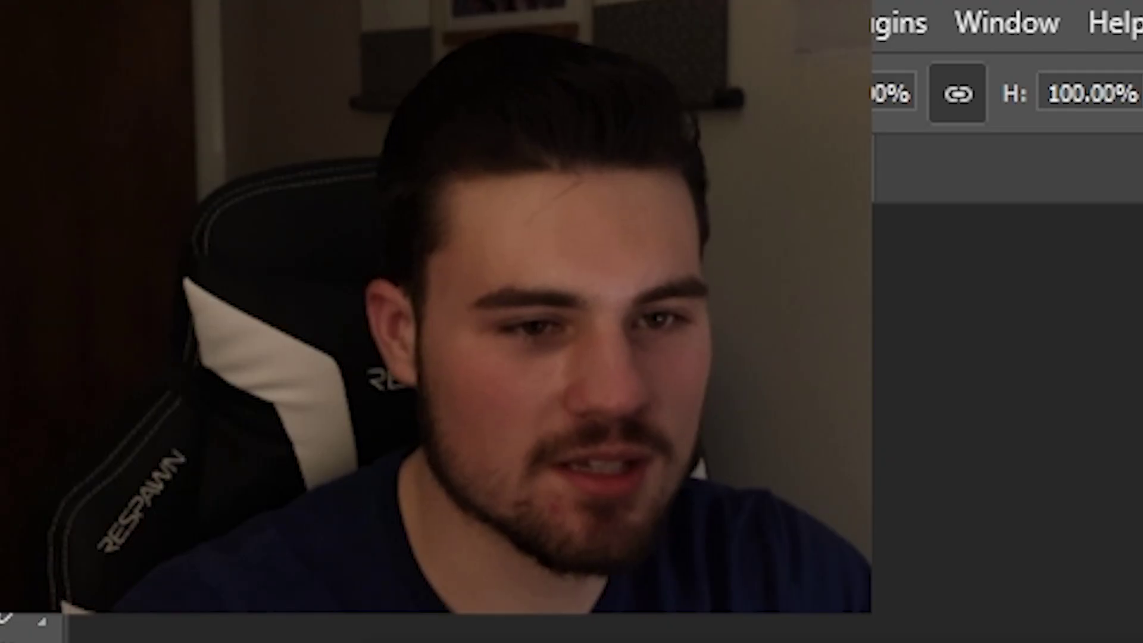
pyautogui.moveTo(602, 437); pyautogui.dragTo(586, 457)
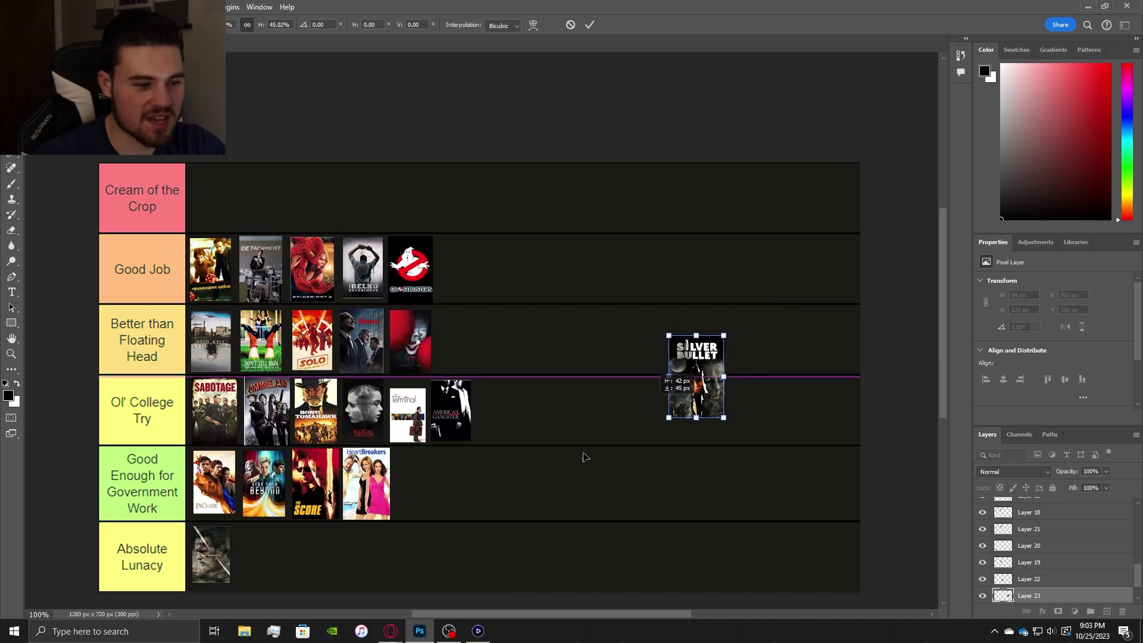
pyautogui.moveTo(696, 387); pyautogui.dragTo(271, 559)
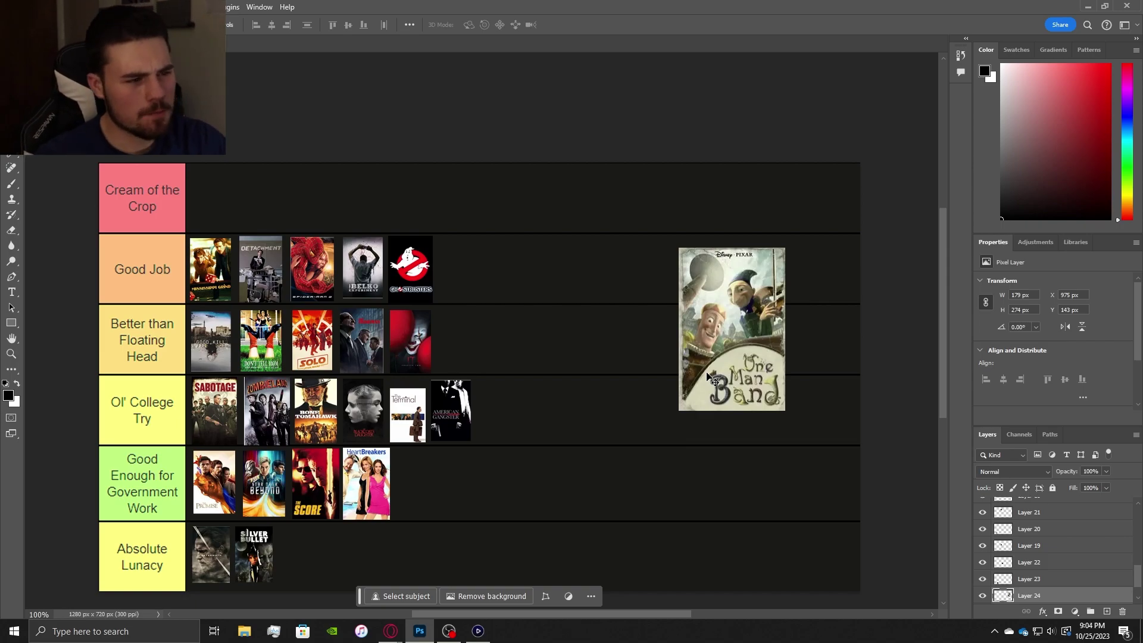
# - Shrink One Man Band and place it after It Chapter Two, then snip the Tales of Halloween poster
pyautogui.moveTo(713, 378); pyautogui.dragTo(589, 341)
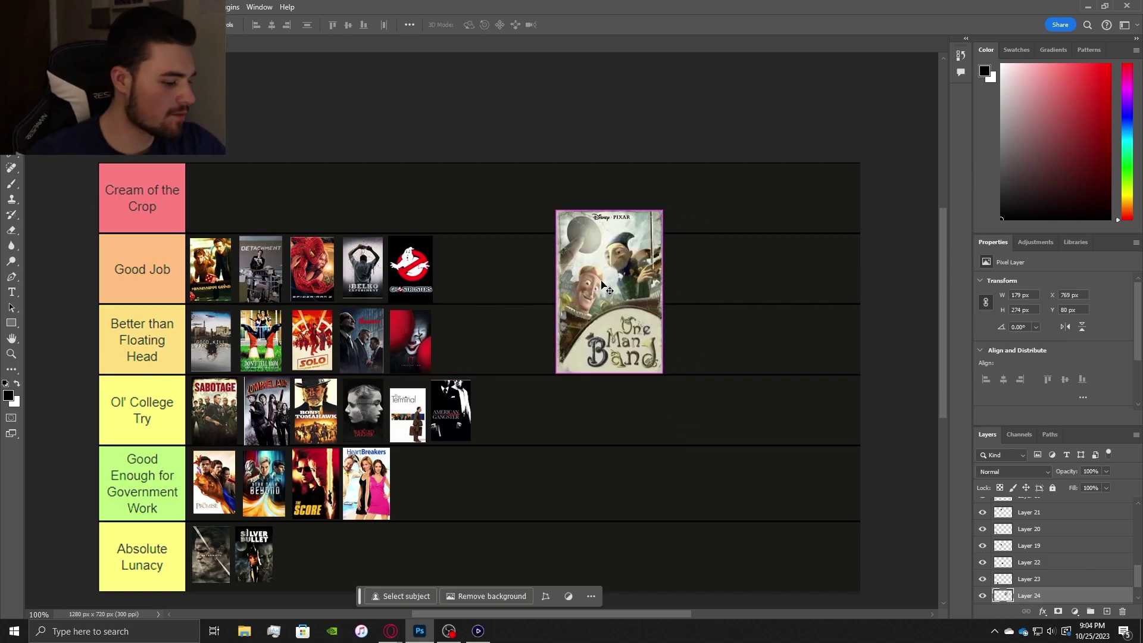
pyautogui.hotkey('ctrl', 't')
pyautogui.moveTo(661, 216); pyautogui.dragTo(596, 311)
pyautogui.moveTo(580, 351); pyautogui.dragTo(464, 349)
pyautogui.press('Return')
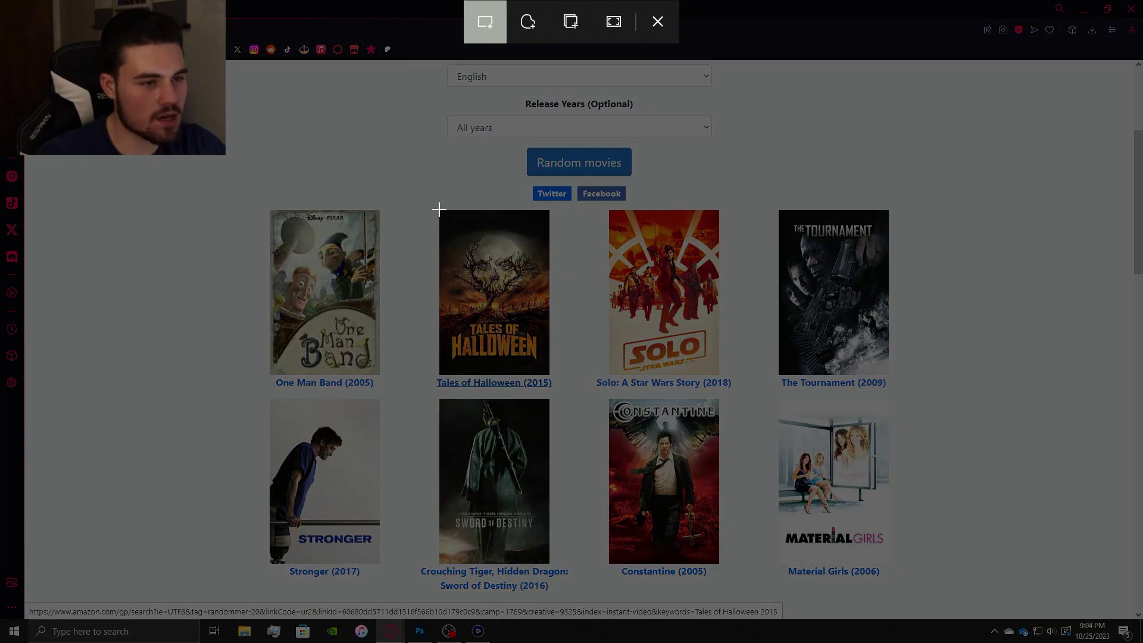
pyautogui.moveTo(440, 210); pyautogui.dragTo(546, 371)
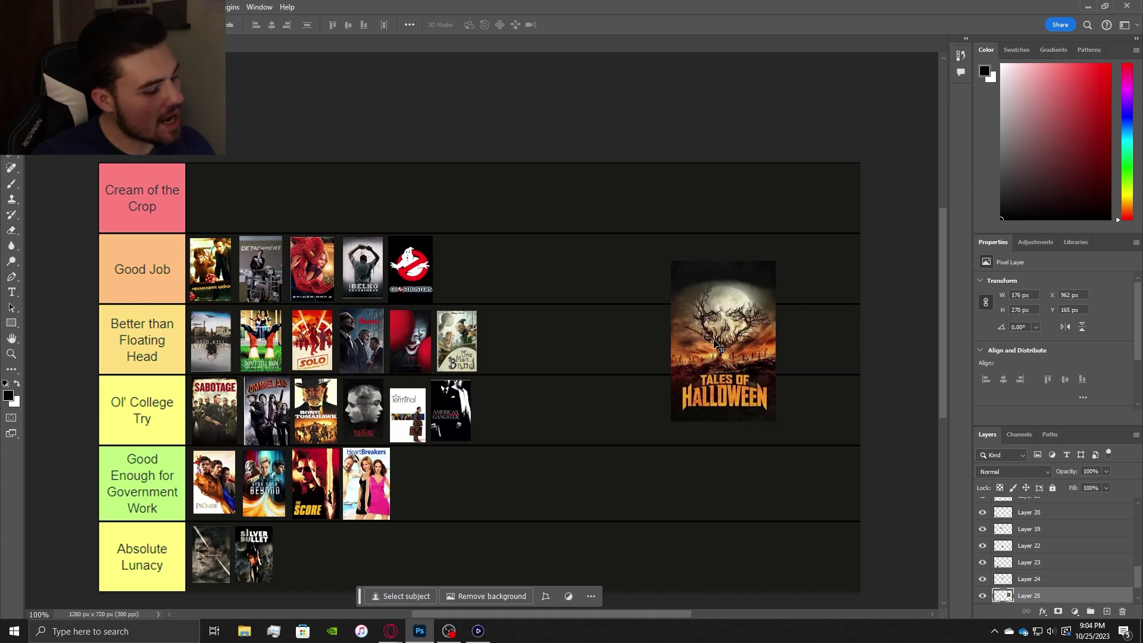
# - Scale Tales of Halloween down and fit it first, right beside the Cream of the Crop label
pyautogui.hotkey('ctrl', 't')
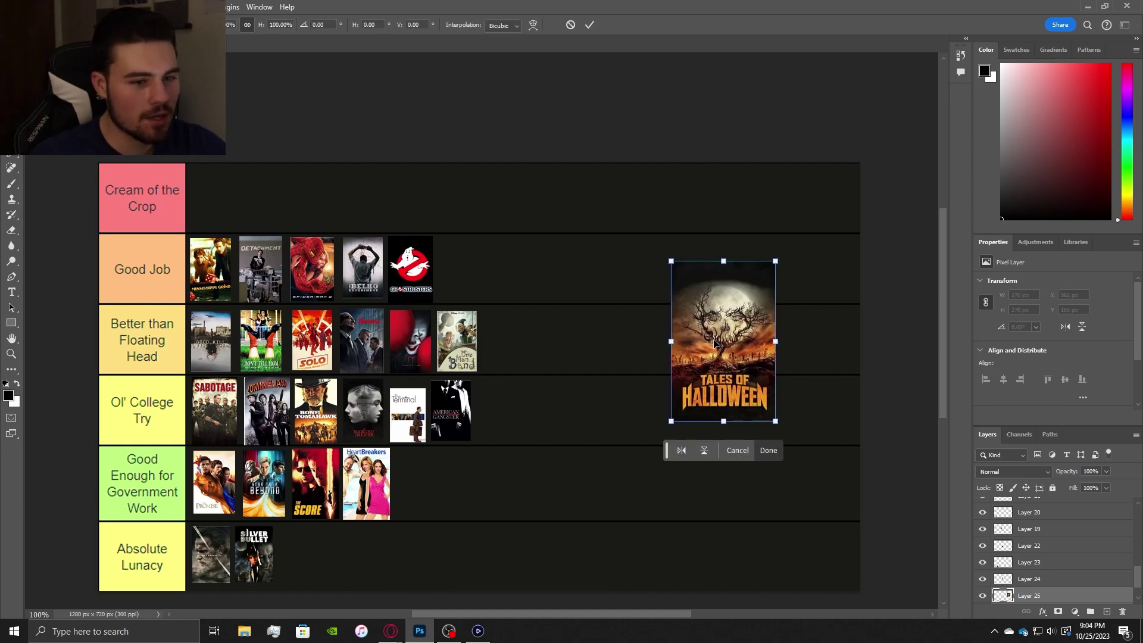
pyautogui.moveTo(776, 420); pyautogui.dragTo(206, 222)
pyautogui.moveTo(237, 157); pyautogui.dragTo(213, 189)
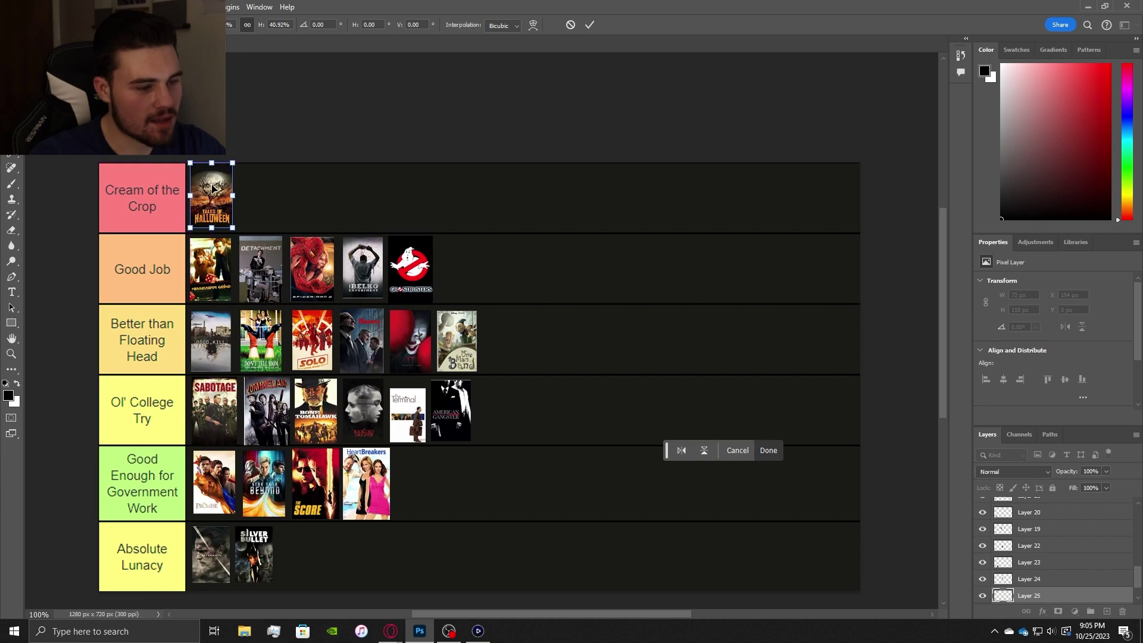
pyautogui.press('Return')
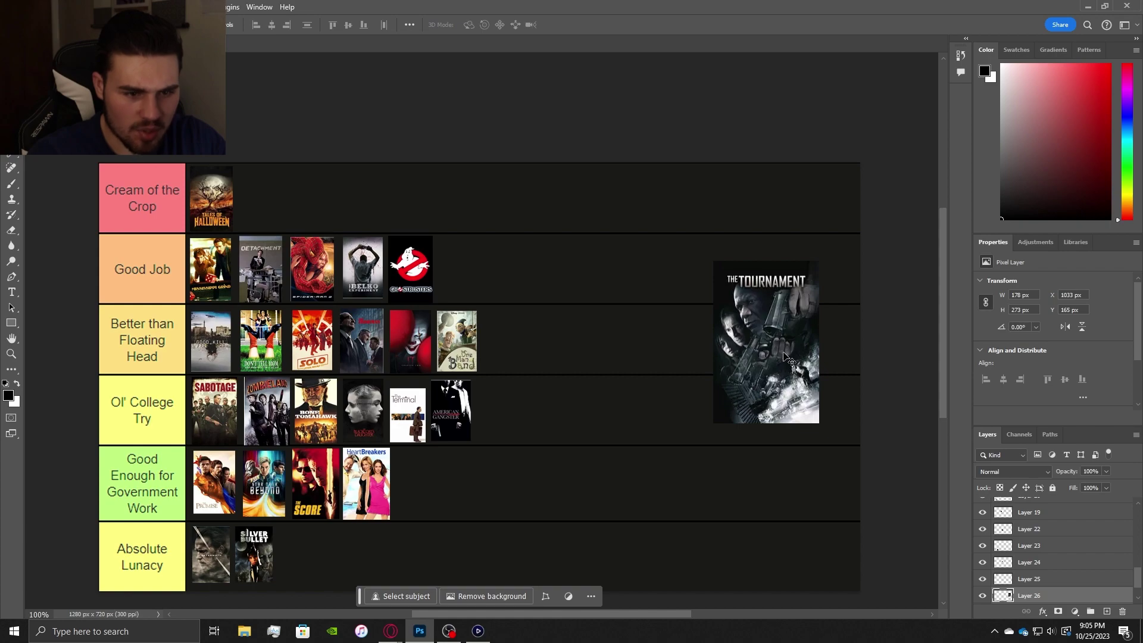
# - Shrink The Tournament into the Absolute Lunacy row, then switch back to Opera
pyautogui.hotkey('ctrl', 't')
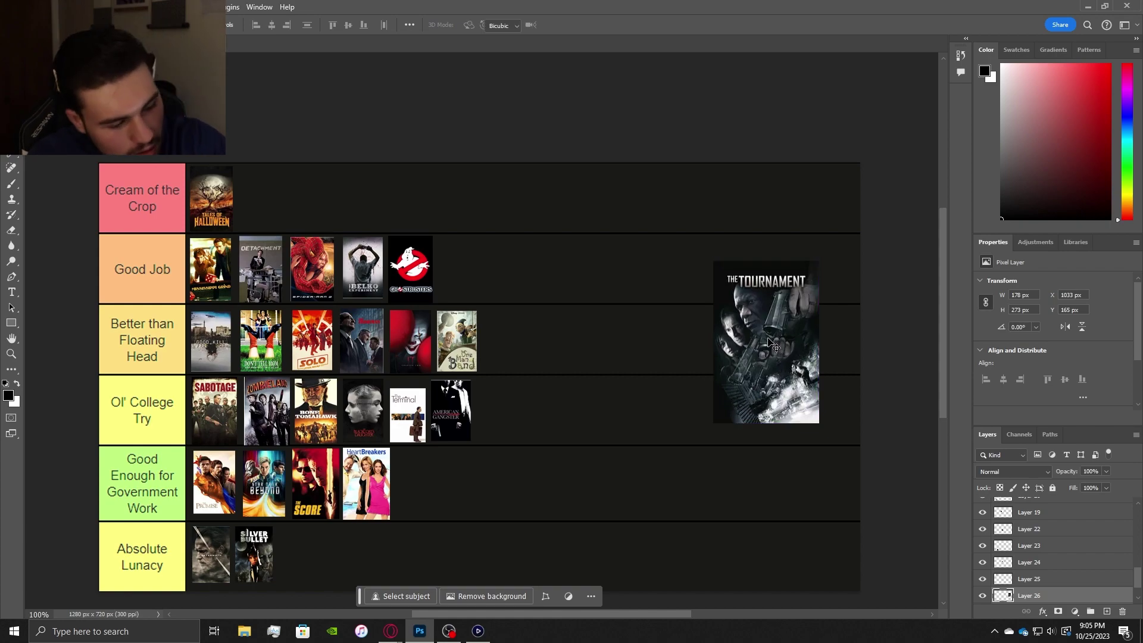
pyautogui.moveTo(819, 261); pyautogui.dragTo(370, 545)
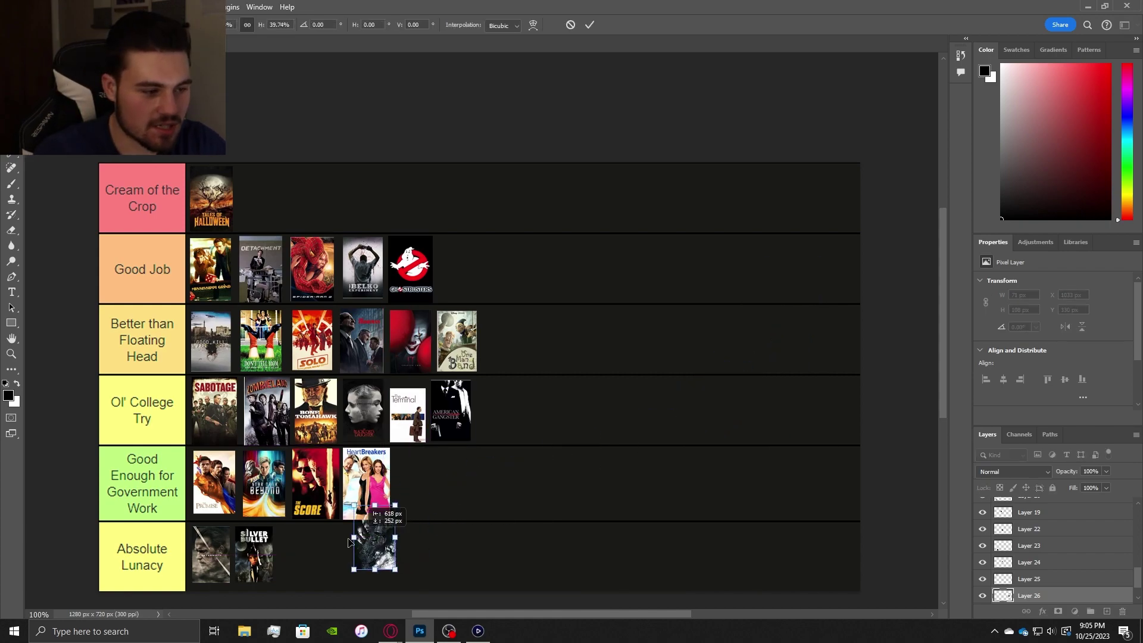
pyautogui.hotkey('alt', 'Tab')
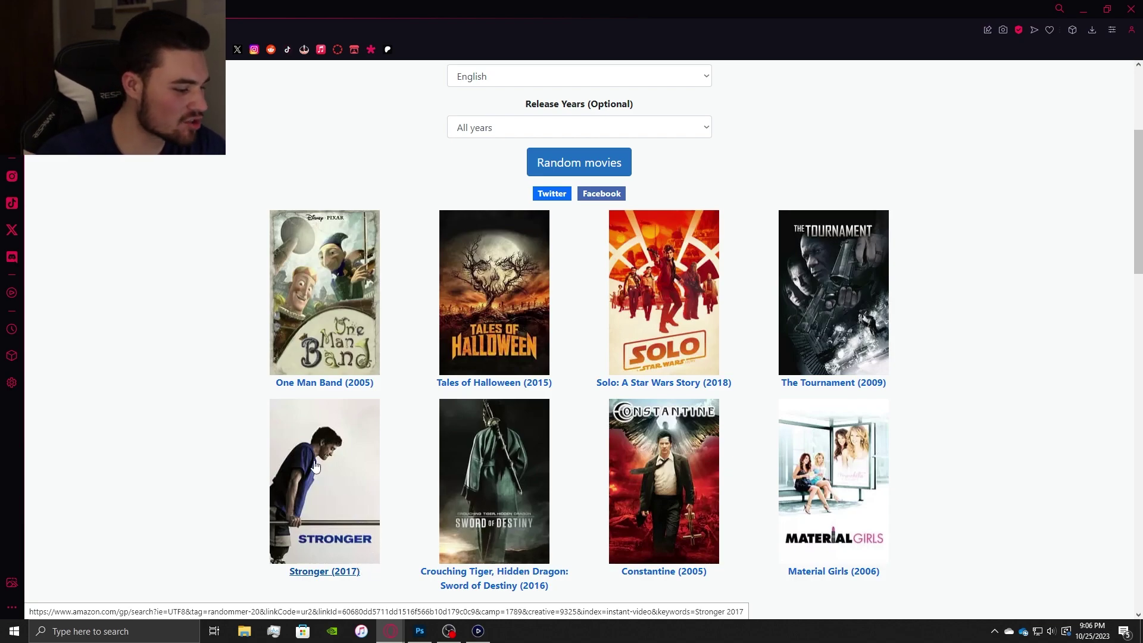
# - Paste Stronger into Photoshop, scale it to thumbnail size, and drop it at the end of Good Job
pyautogui.hotkey('alt', 'Tab')
pyautogui.hotkey('ctrl', 'v')
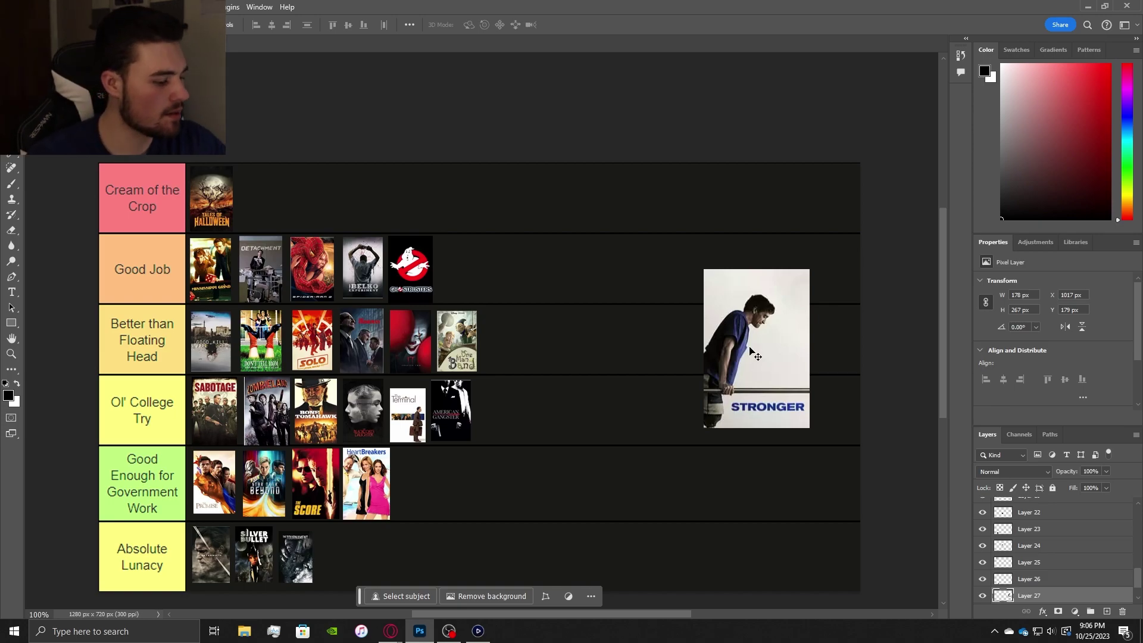
pyautogui.hotkey('ctrl', 't')
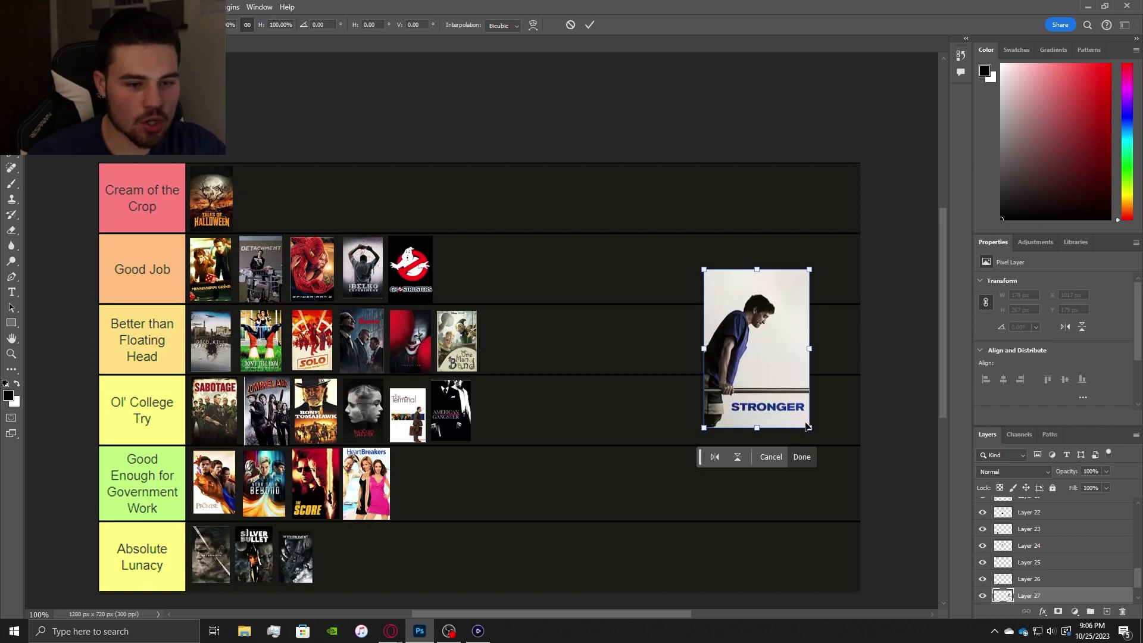
pyautogui.moveTo(810, 426); pyautogui.dragTo(466, 275)
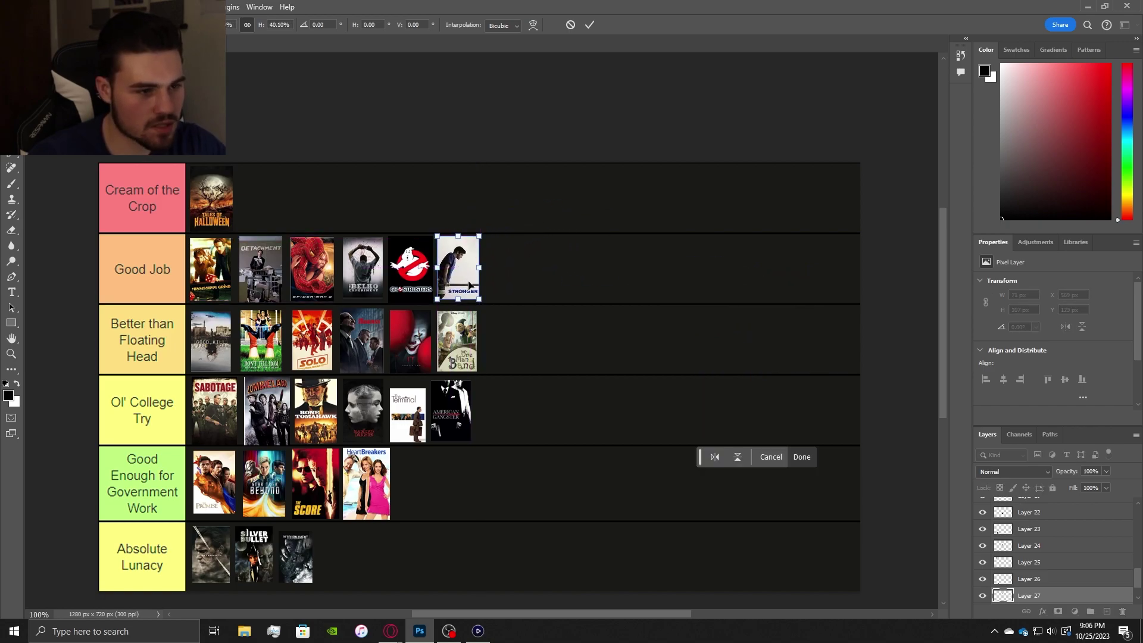
pyautogui.press('Return')
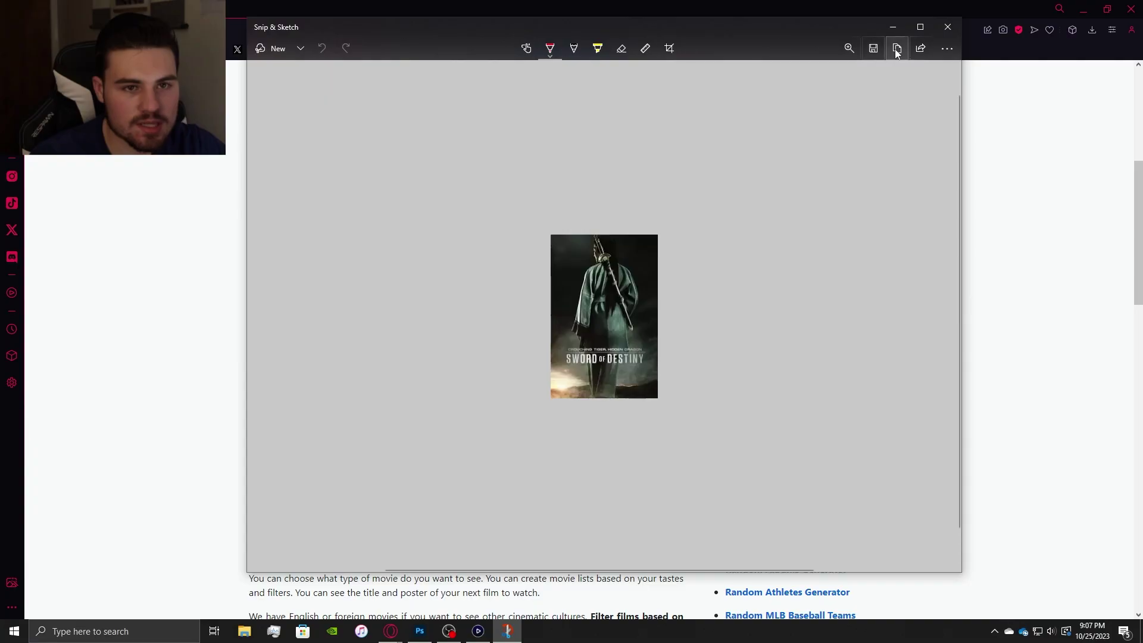
# - Close the Sword of Destiny snip, bring the poster into the tier list, and begin scaling it
pyautogui.click(946, 34)
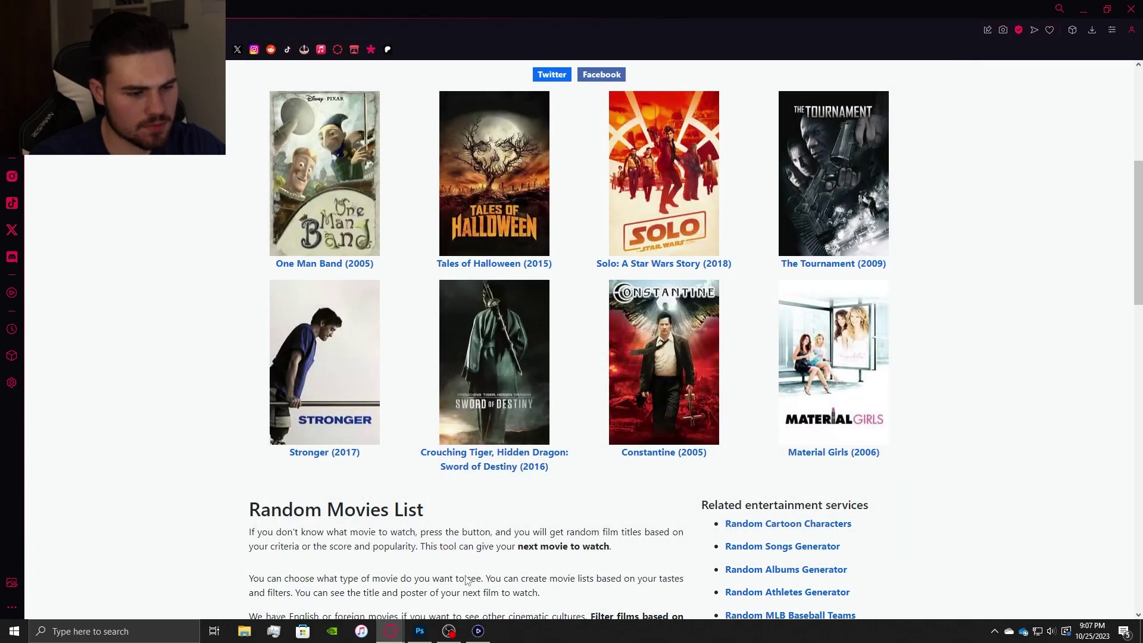
pyautogui.click(421, 631)
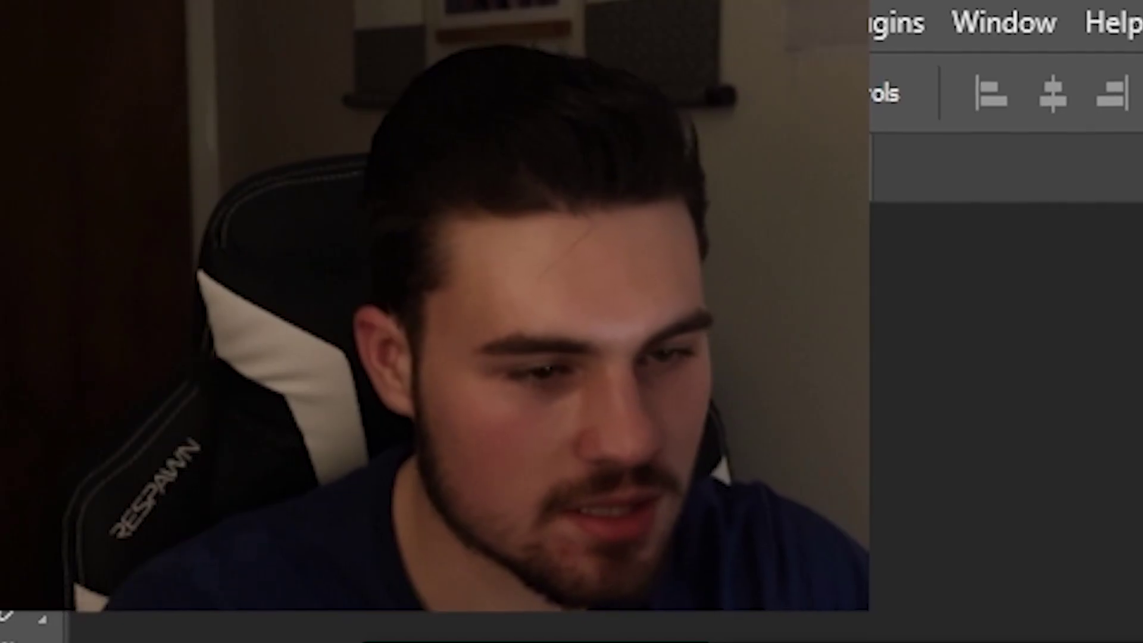
pyautogui.hotkey('ctrl', 't')
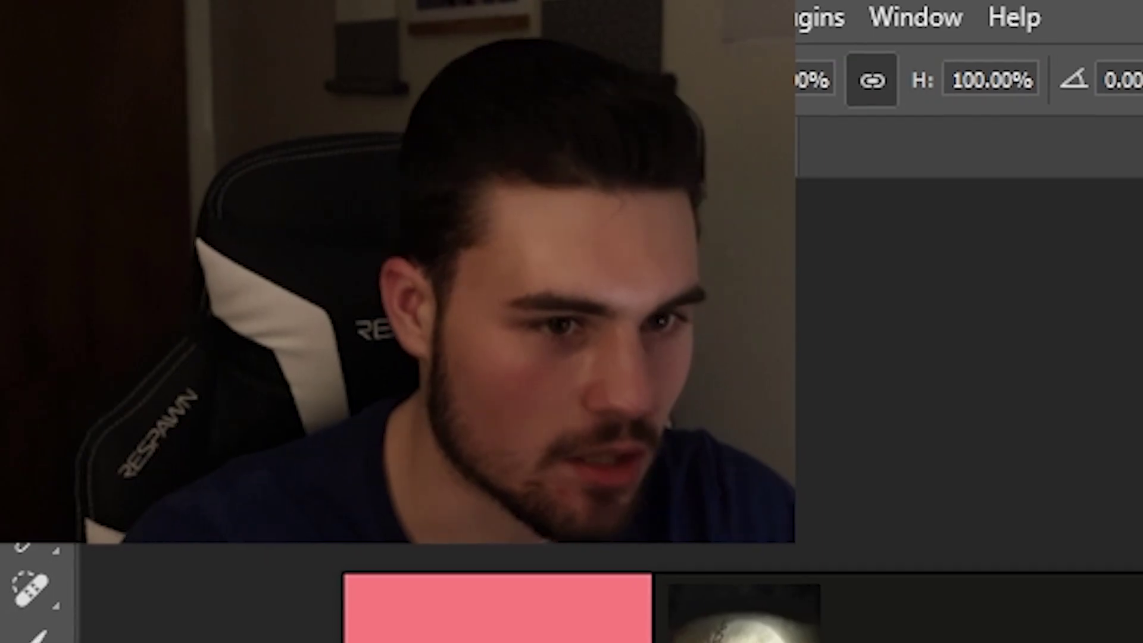
pyautogui.press('Return')
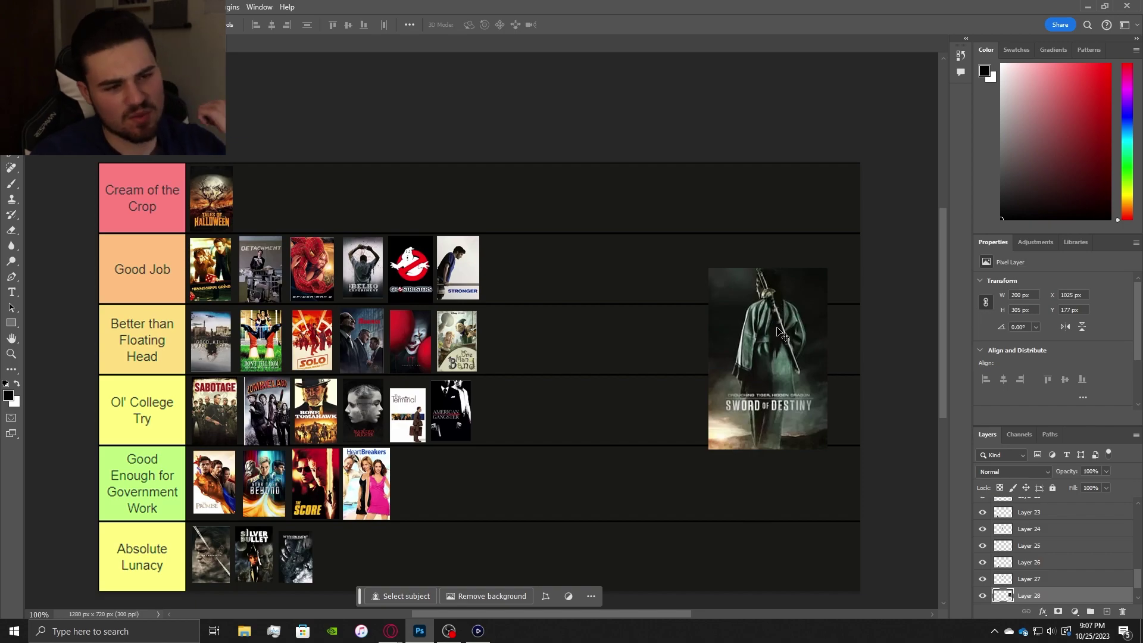
pyautogui.hotkey('ctrl', 't')
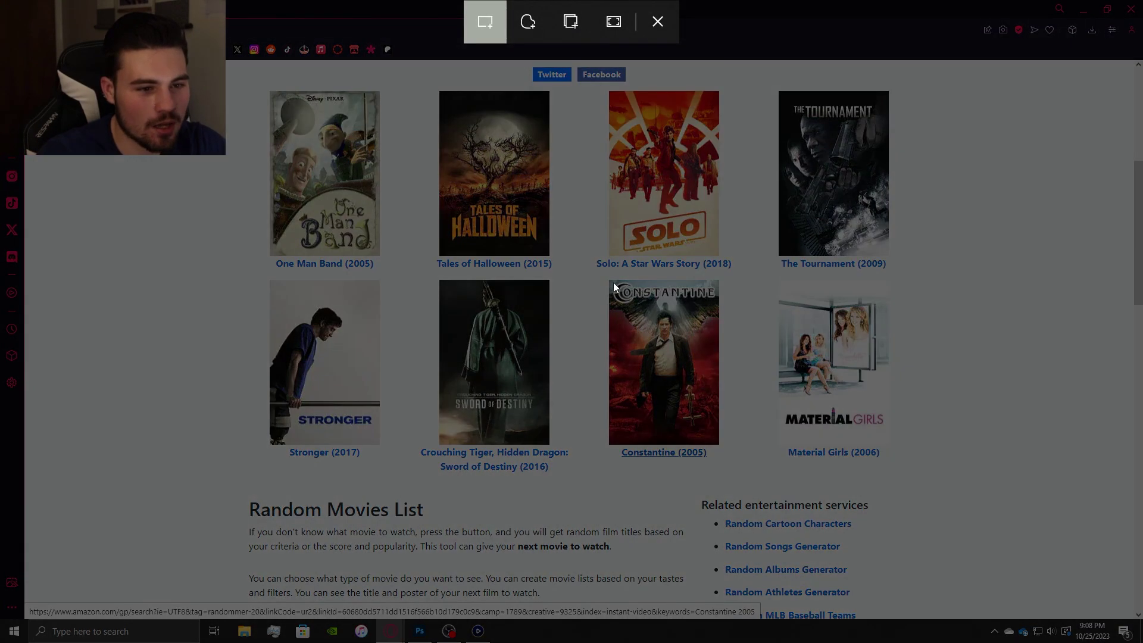
# - Snip the Constantine poster from Opera and paste it onto the tier list
pyautogui.moveTo(610, 279); pyautogui.dragTo(715, 438)
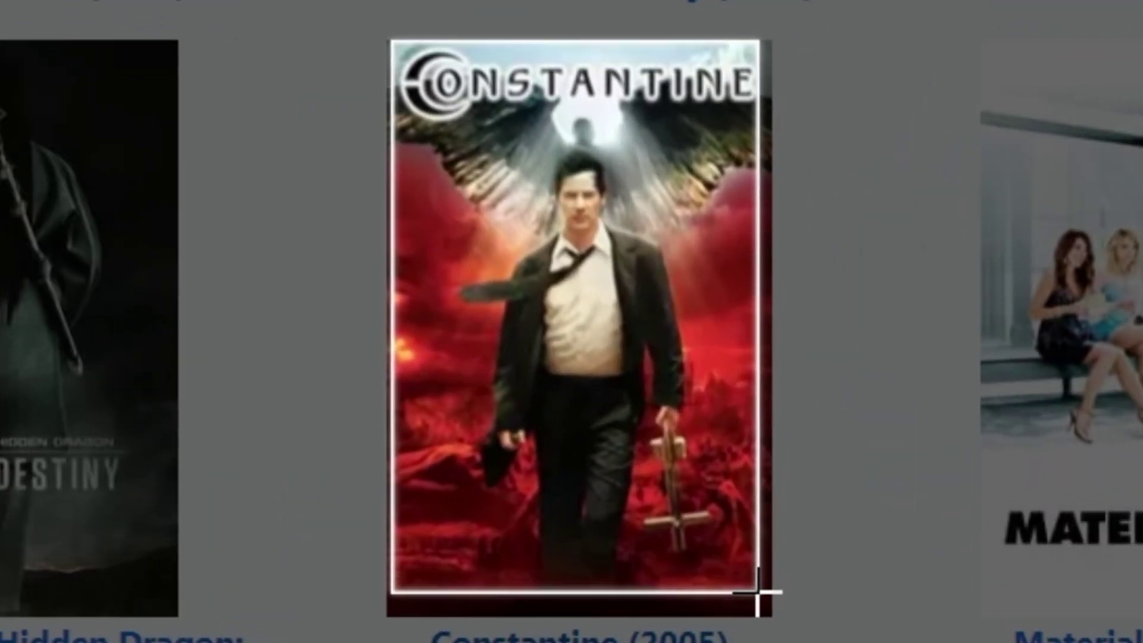
pyautogui.moveTo(757, 592); pyautogui.dragTo(760, 603)
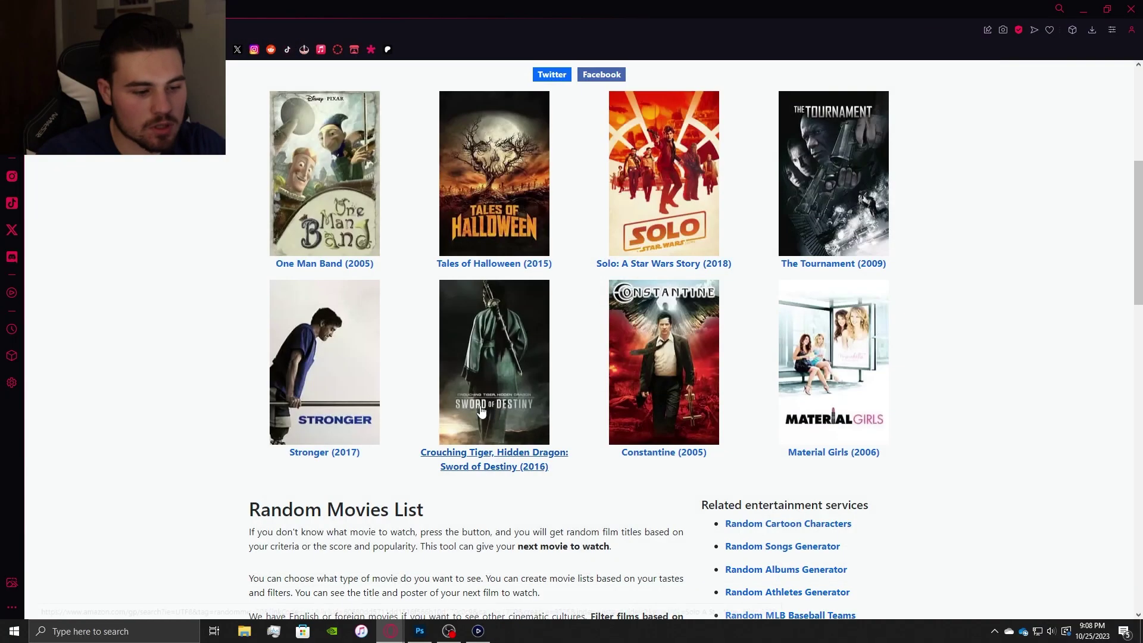
pyautogui.click(420, 631)
pyautogui.hotkey('ctrl', 'v')
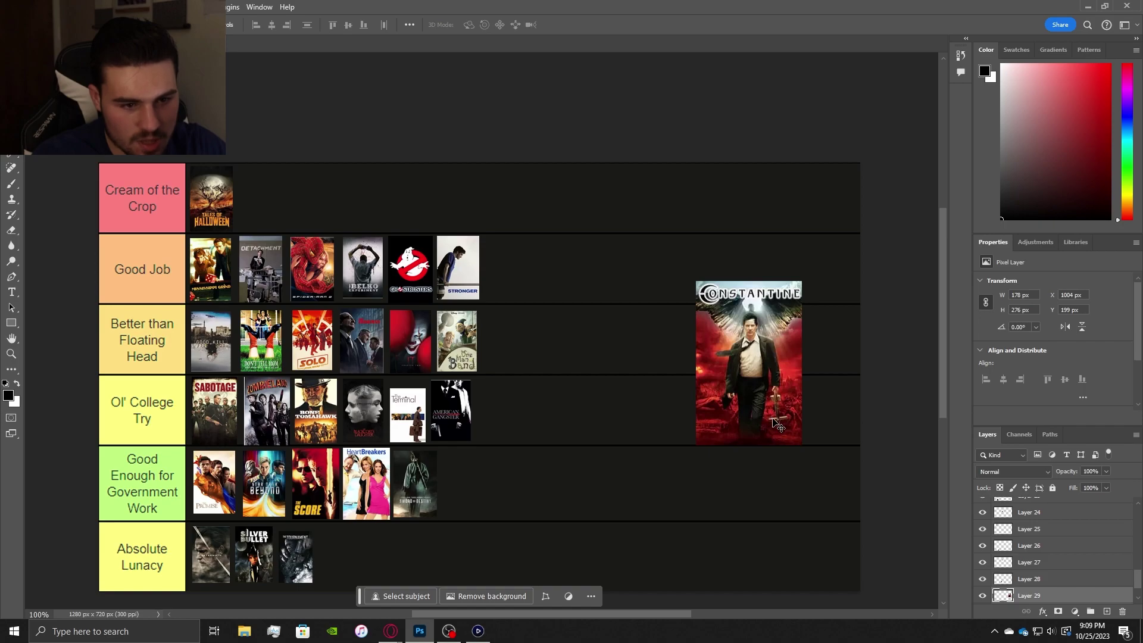
# - Nudge the Constantine poster right and shrink it to thumbnail size
pyautogui.moveTo(778, 425); pyautogui.dragTo(785, 422)
pyautogui.hotkey('ctrl', 't')
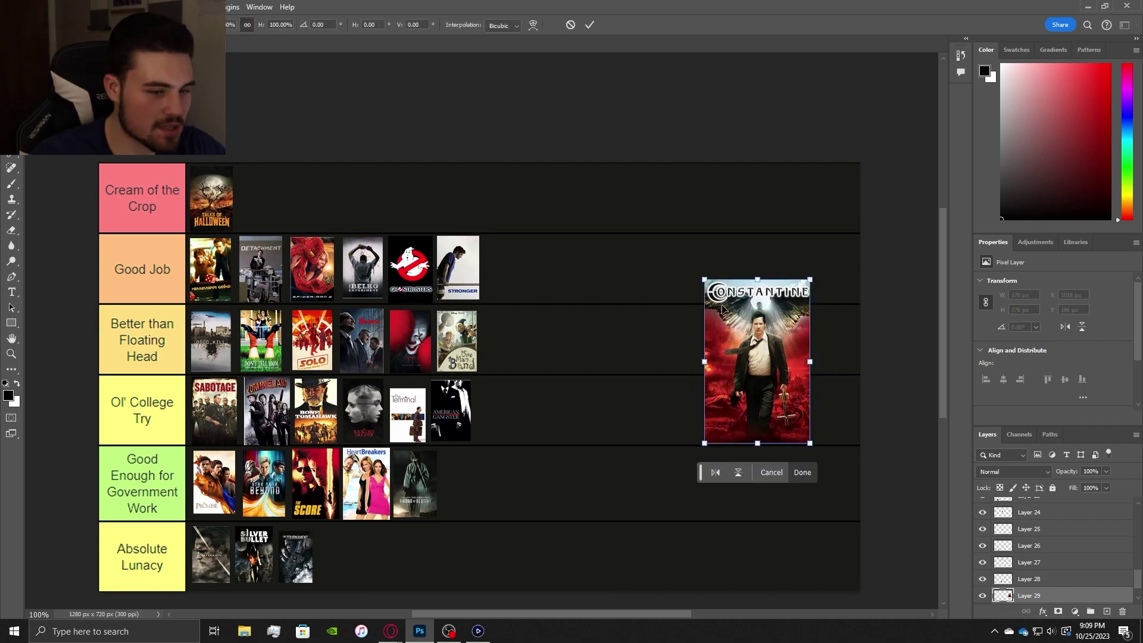
pyautogui.moveTo(809, 290); pyautogui.dragTo(749, 376)
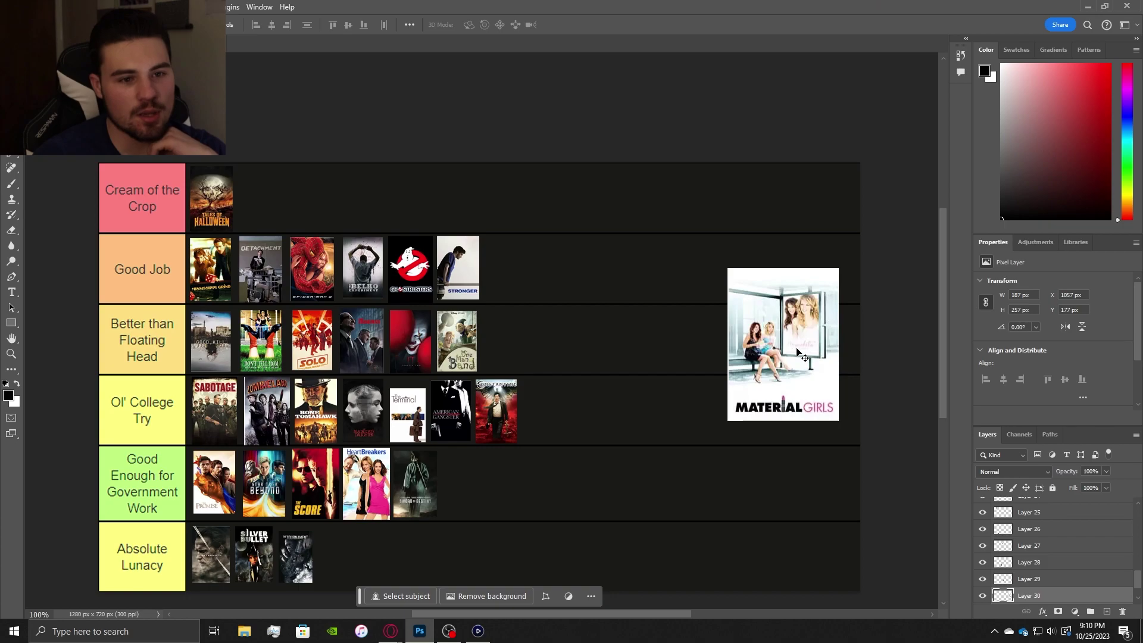
# - Shrink the Material Girls poster into the end of the Absolute Lunacy row, then return to Opera's random movie picker
pyautogui.moveTo(803, 351); pyautogui.dragTo(781, 361)
pyautogui.hotkey('ctrl', 't')
pyautogui.moveTo(839, 270); pyautogui.dragTo(355, 548)
pyautogui.press('Return')
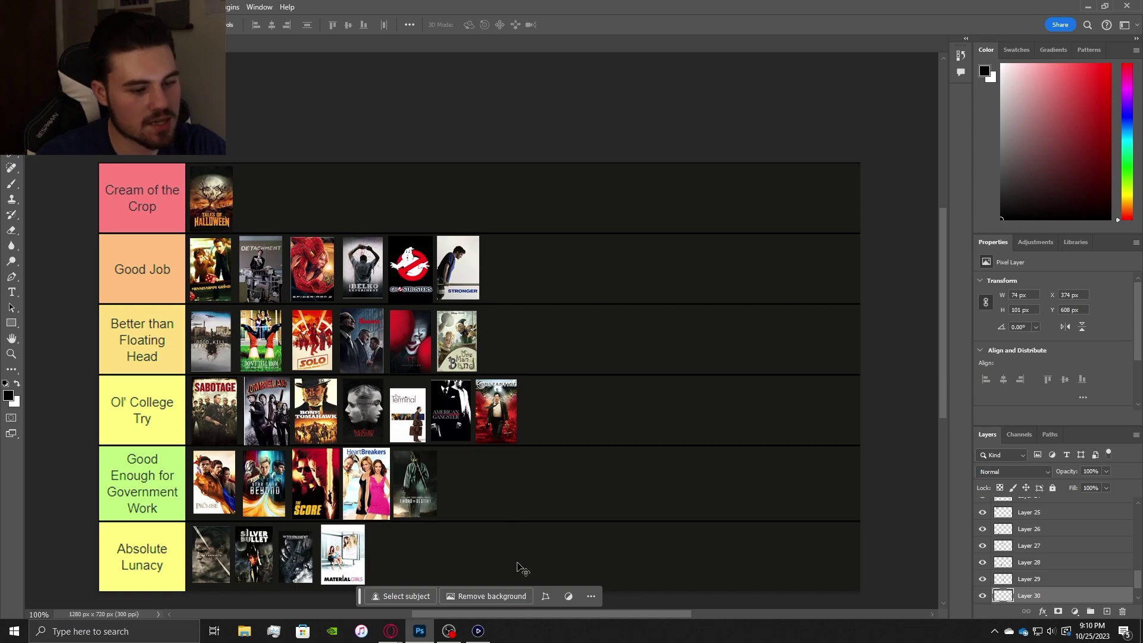
pyautogui.moveTo(390, 631)
pyautogui.click(346, 595)
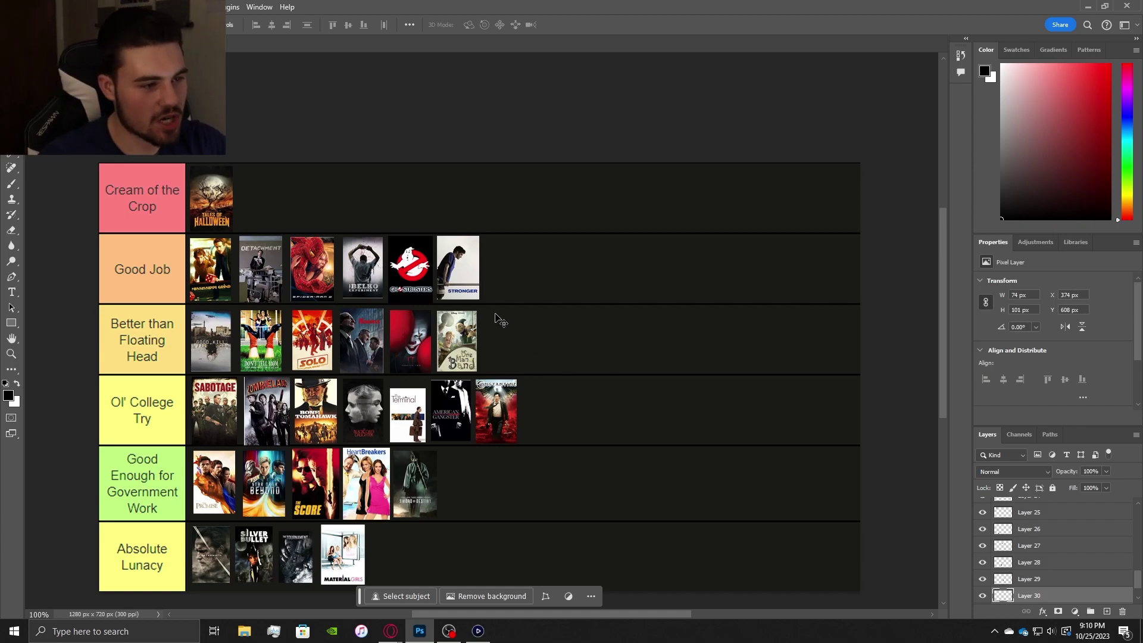
# - Drag the Mississippi Grind and Detachment posters up into Cream of the Crop and deselect them
pyautogui.moveTo(215, 274); pyautogui.dragTo(262, 190)
pyautogui.moveTo(267, 267); pyautogui.dragTo(313, 187)
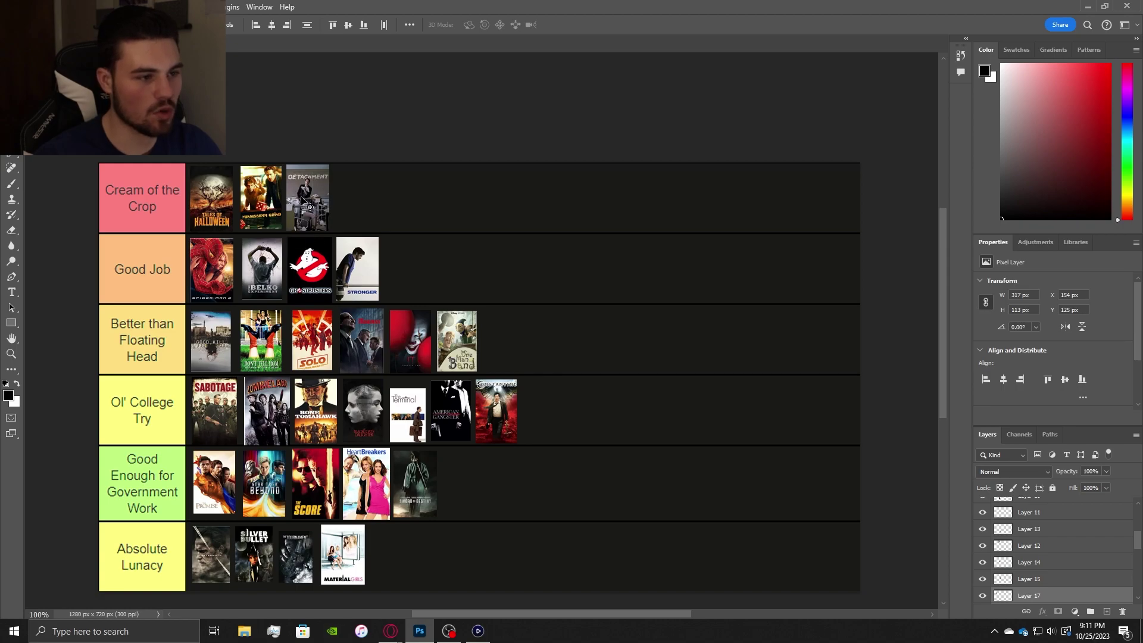
pyautogui.click(550, 476)
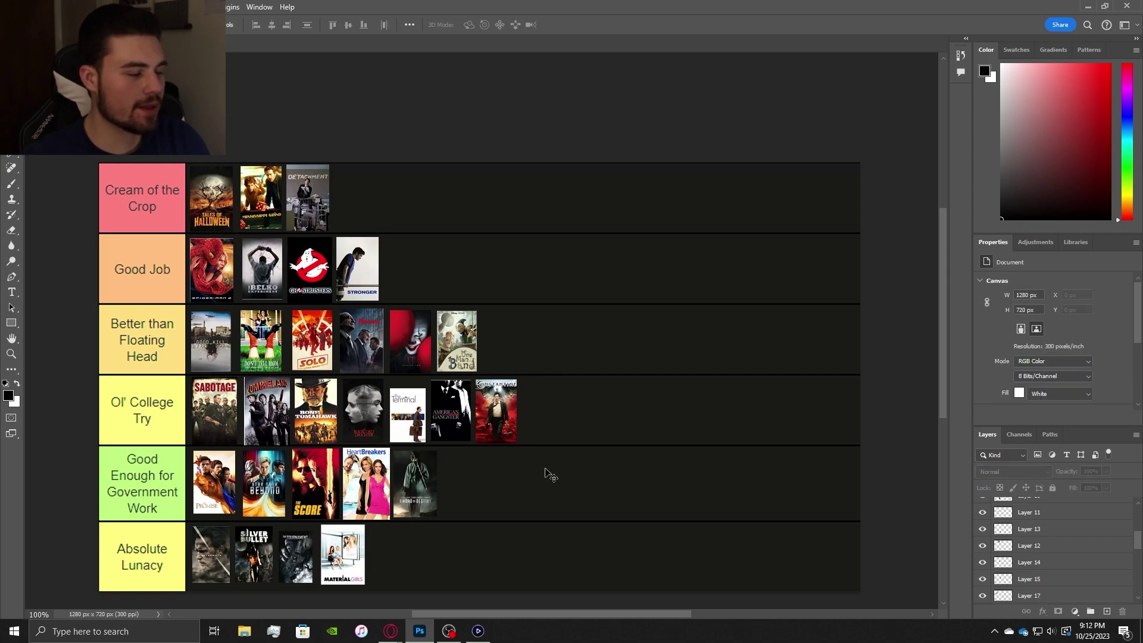